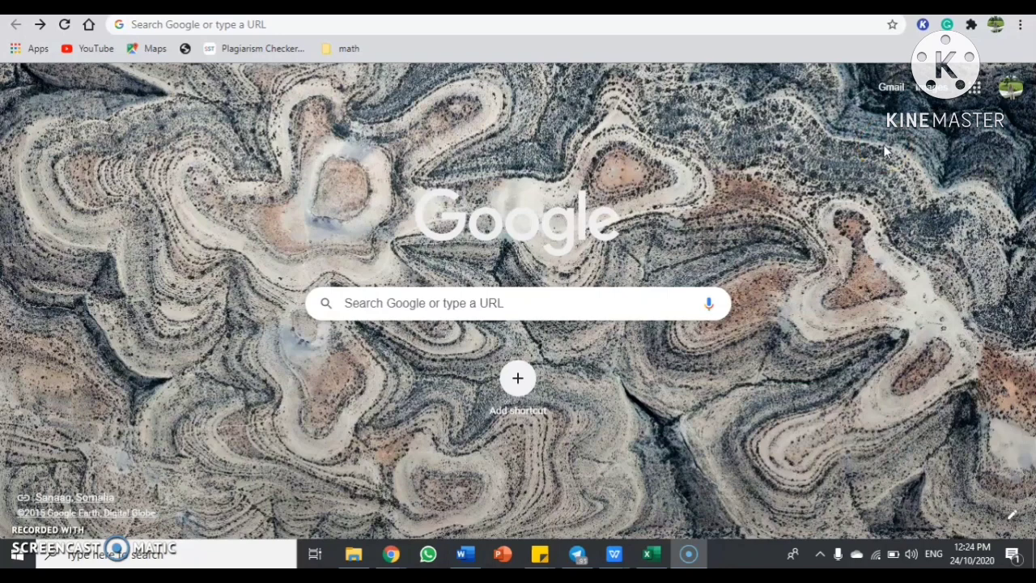
click(1010, 87)
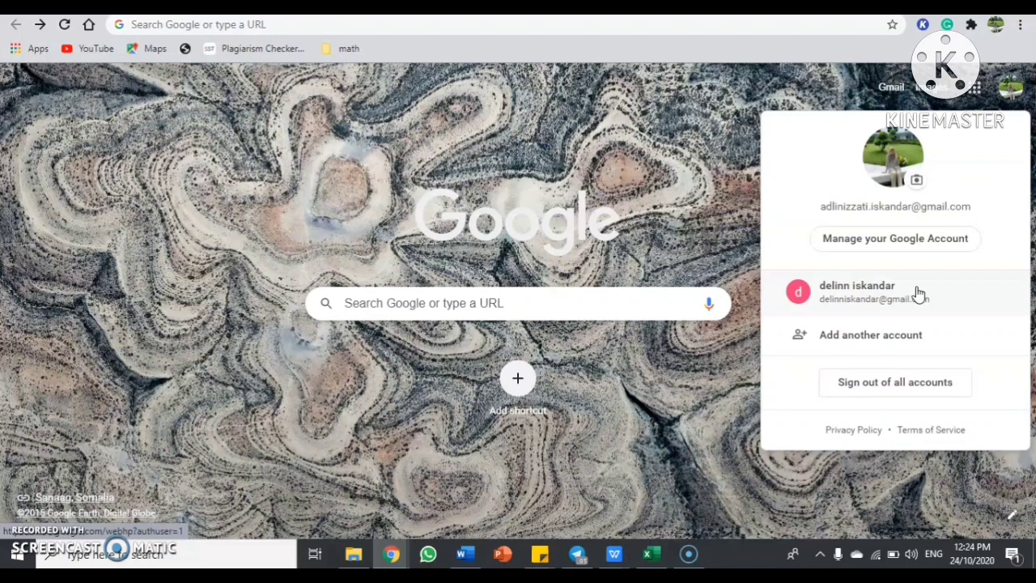
click(910, 335)
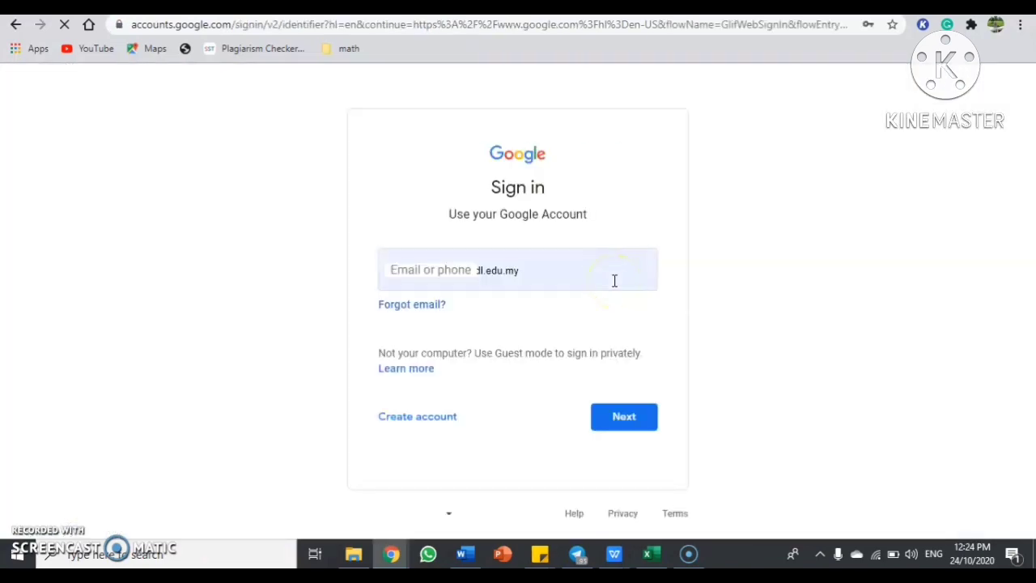
drag(610, 280, 319, 277)
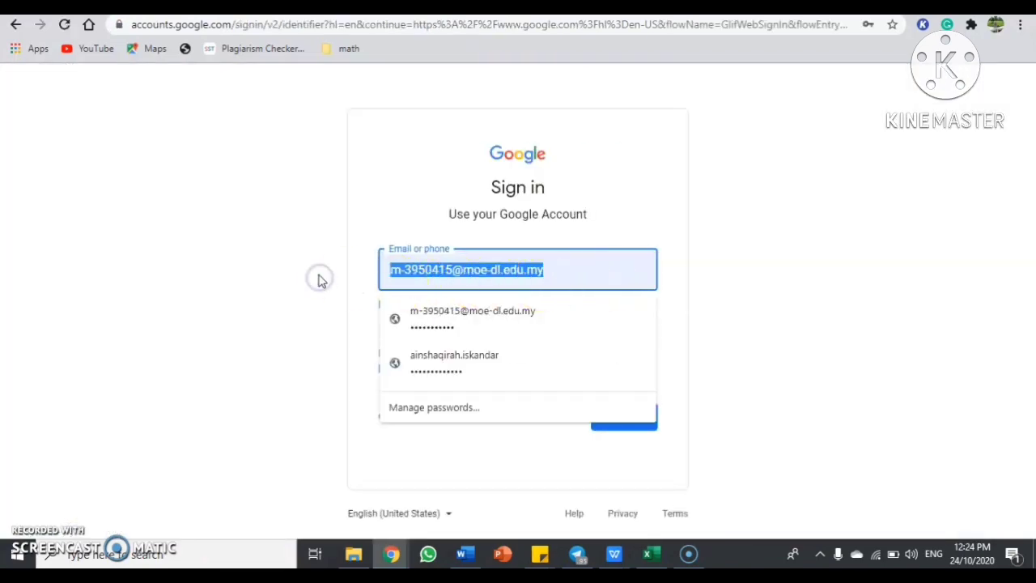
key(BackSpace)
click(481, 225)
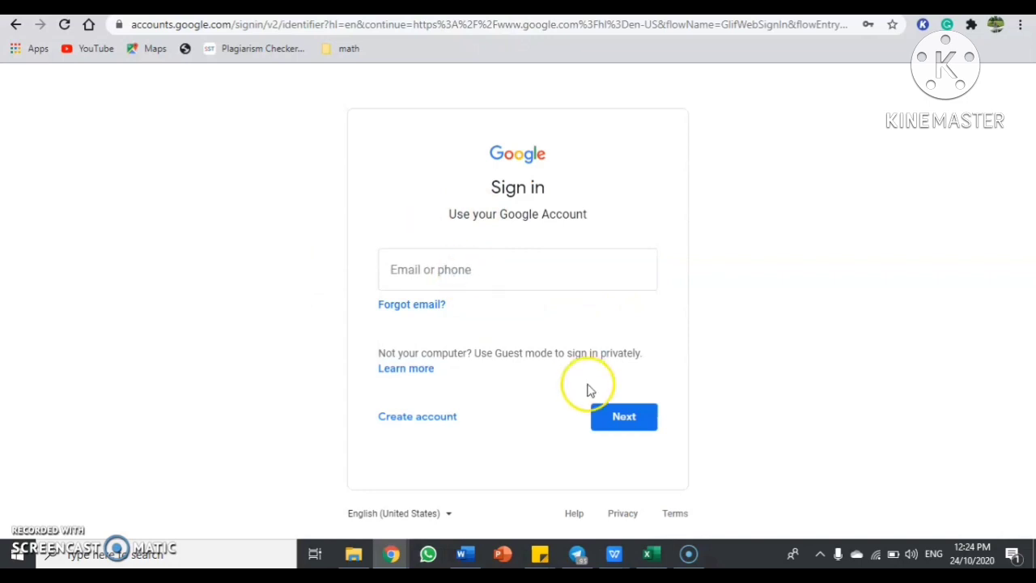
click(13, 25)
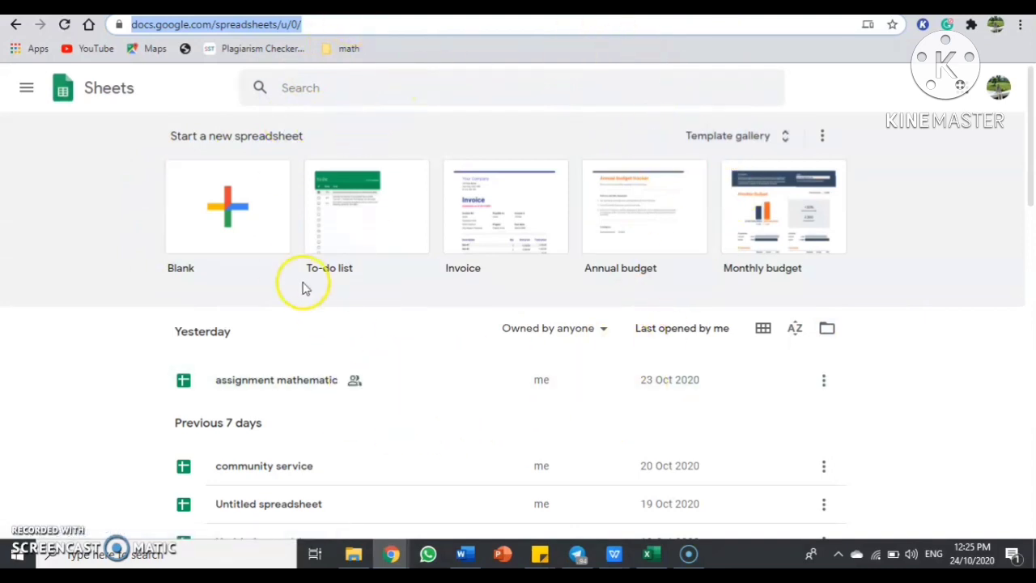
Create a blank spreadsheet and title it WEEKLY PLANNER.
click(269, 234)
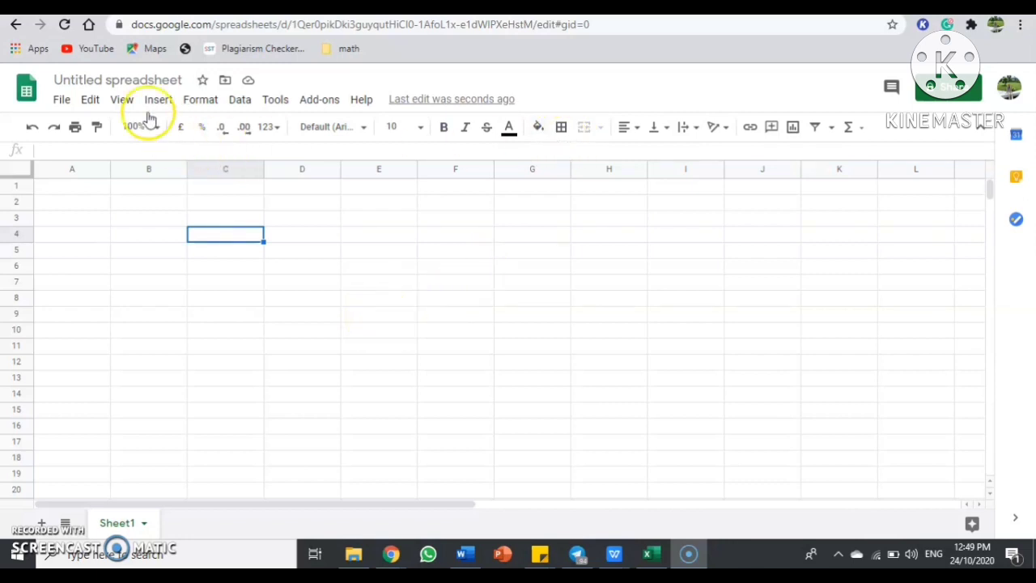
click(123, 80)
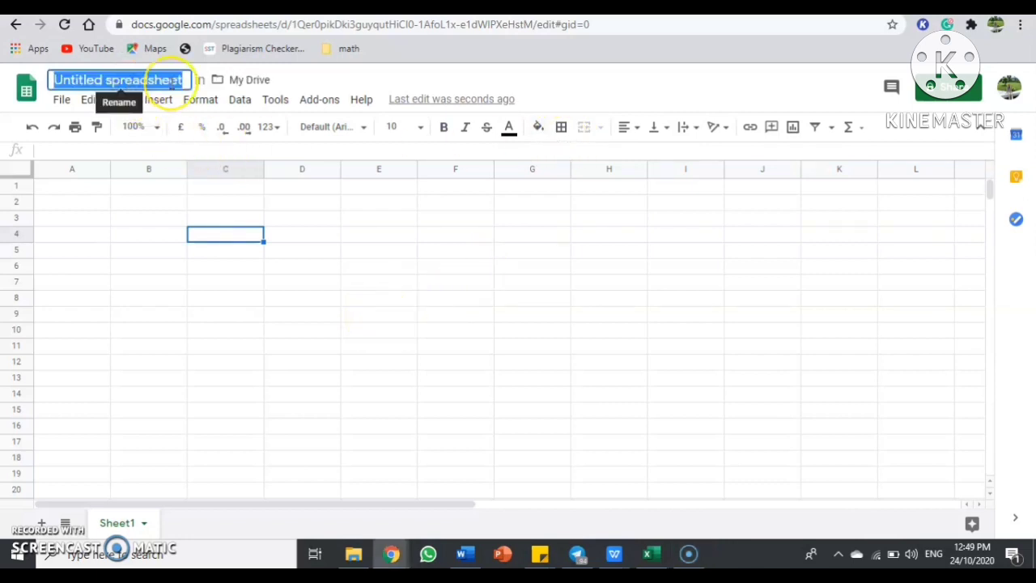
key(BackSpace)
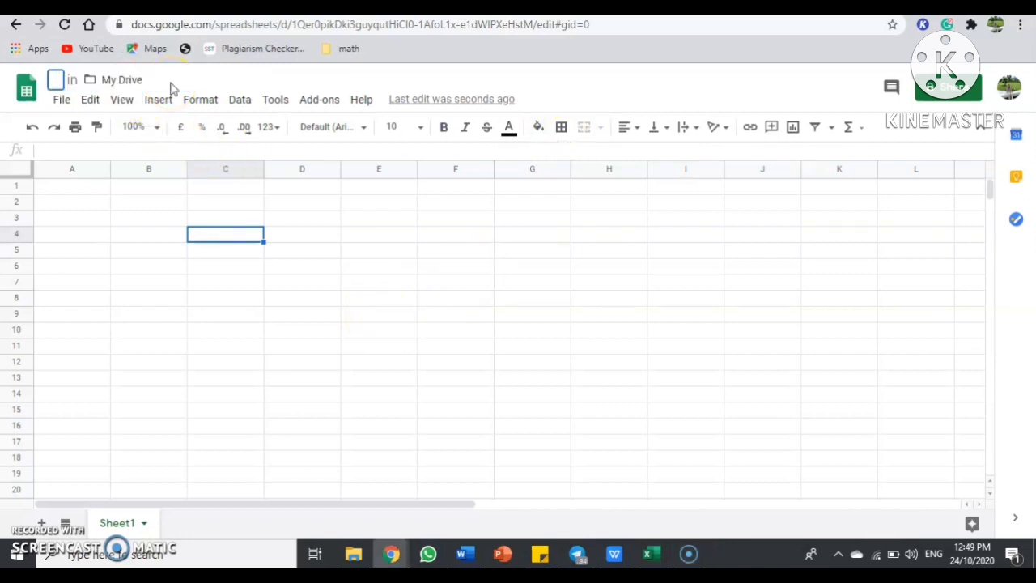
text(WEE)
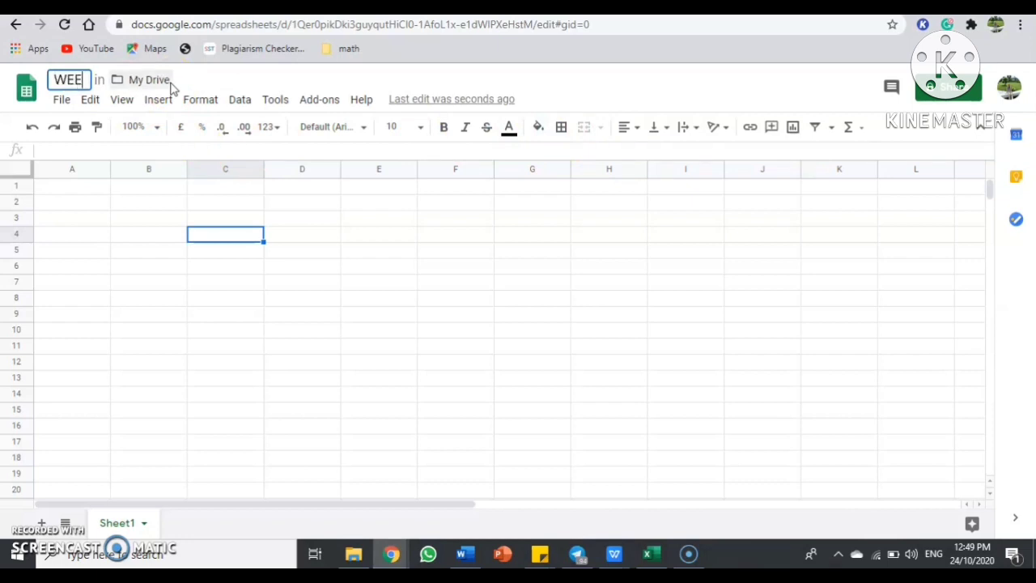
text(KLY P)
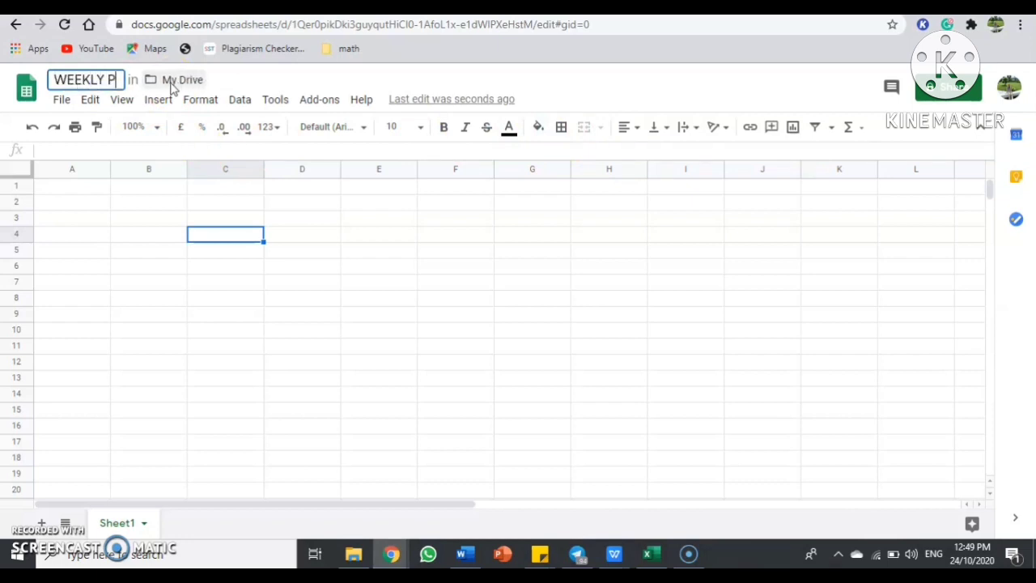
text(LANNER)
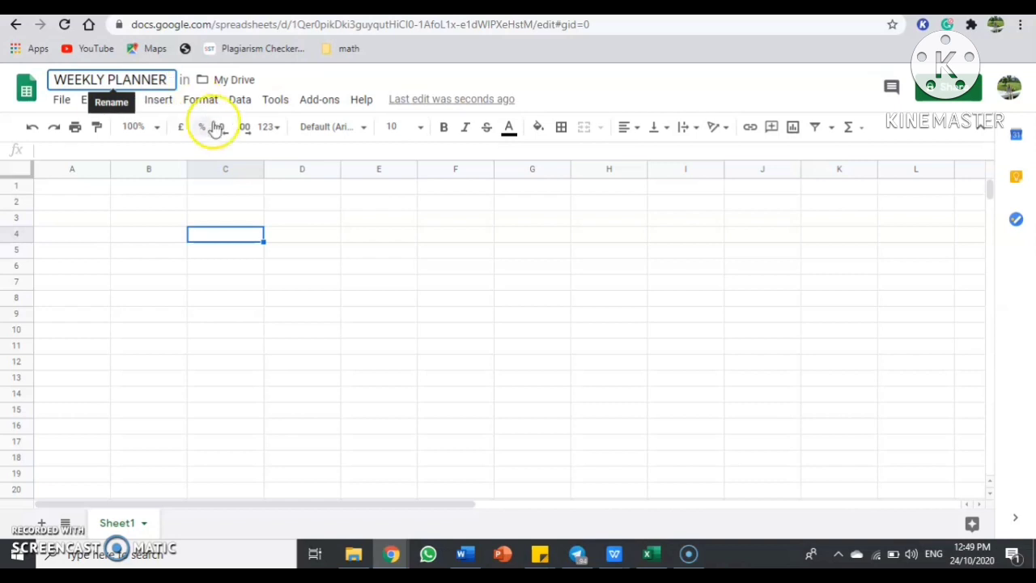
click(277, 78)
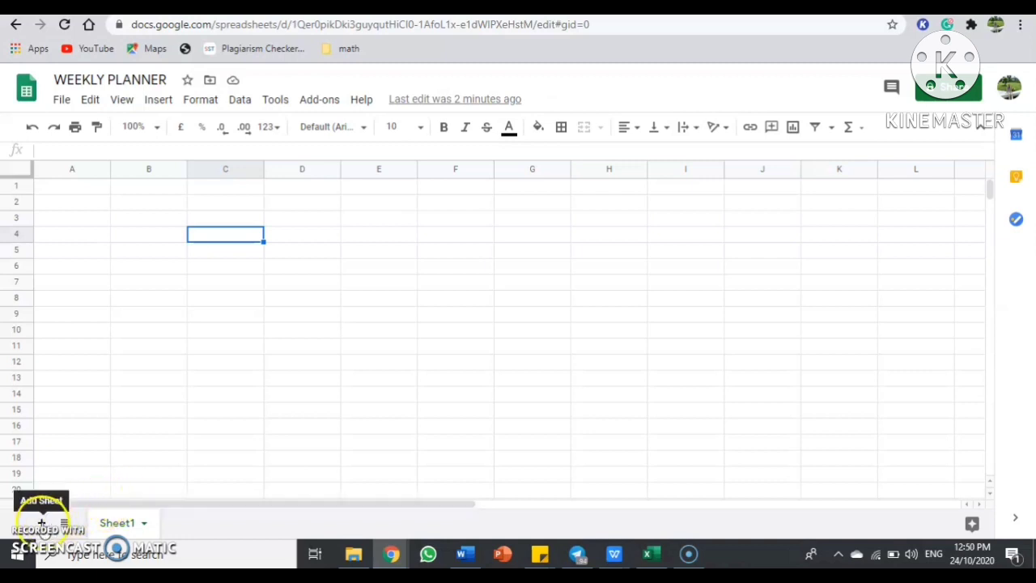
Add a second sheet to the spreadsheet and rename Sheet1 as WEEKLY PLANNER.
click(42, 523)
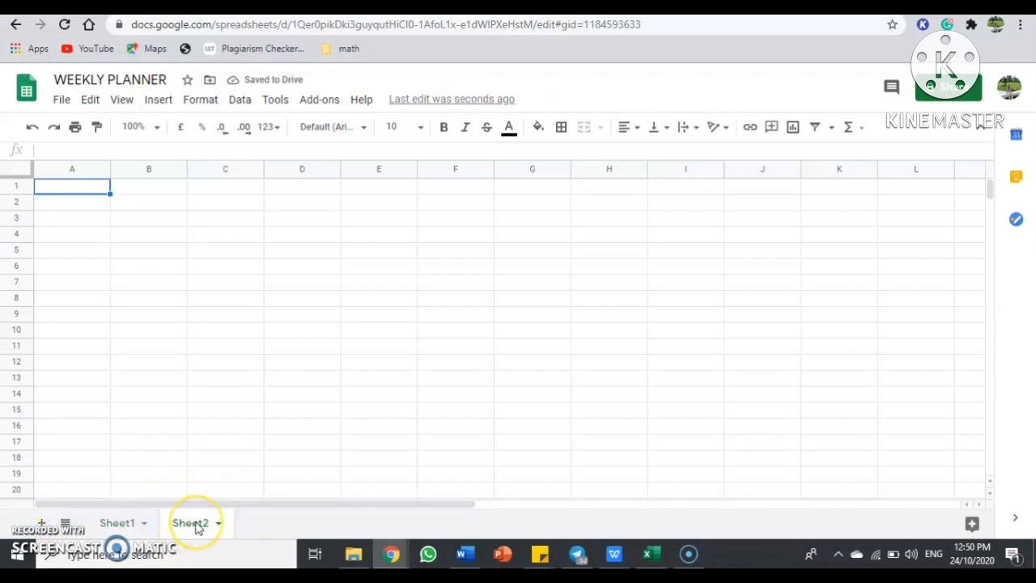
click(122, 524)
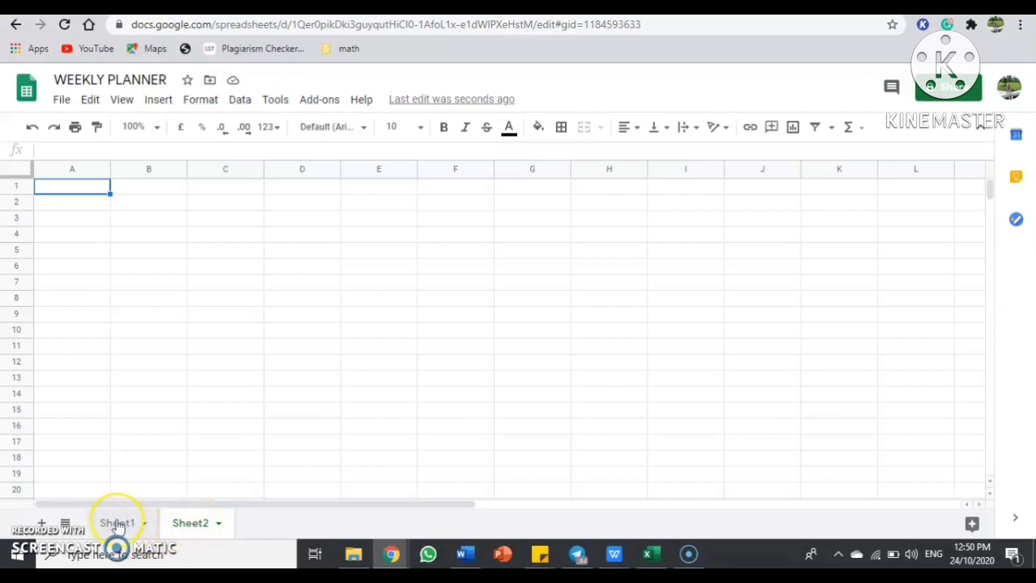
right_click(119, 525)
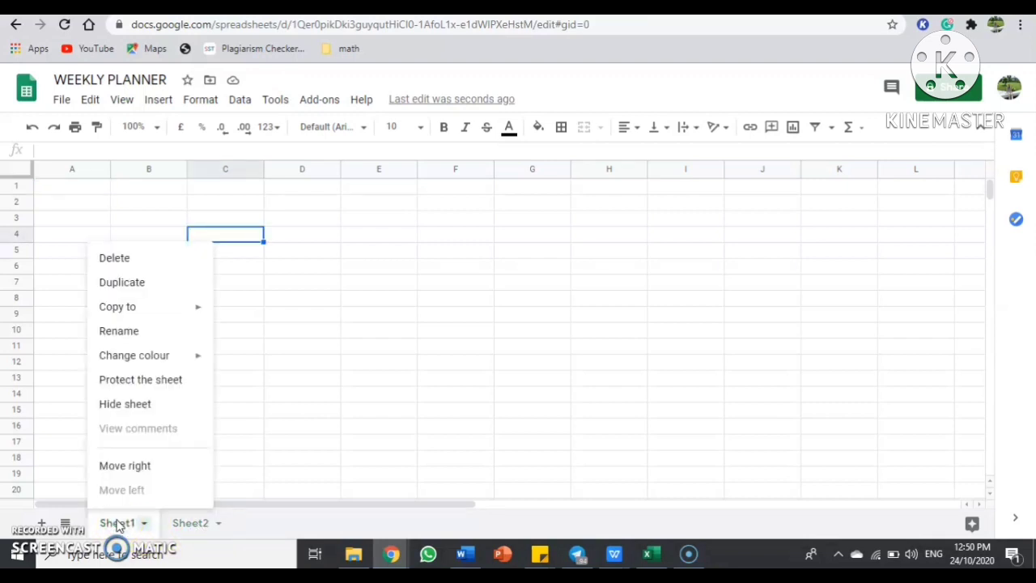
click(178, 329)
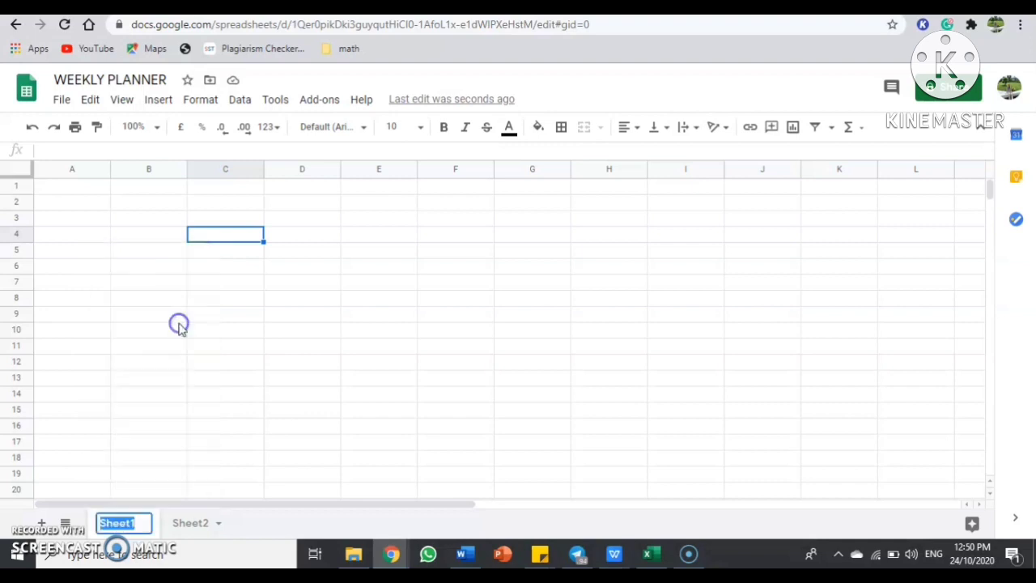
key(BackSpace)
text(W)
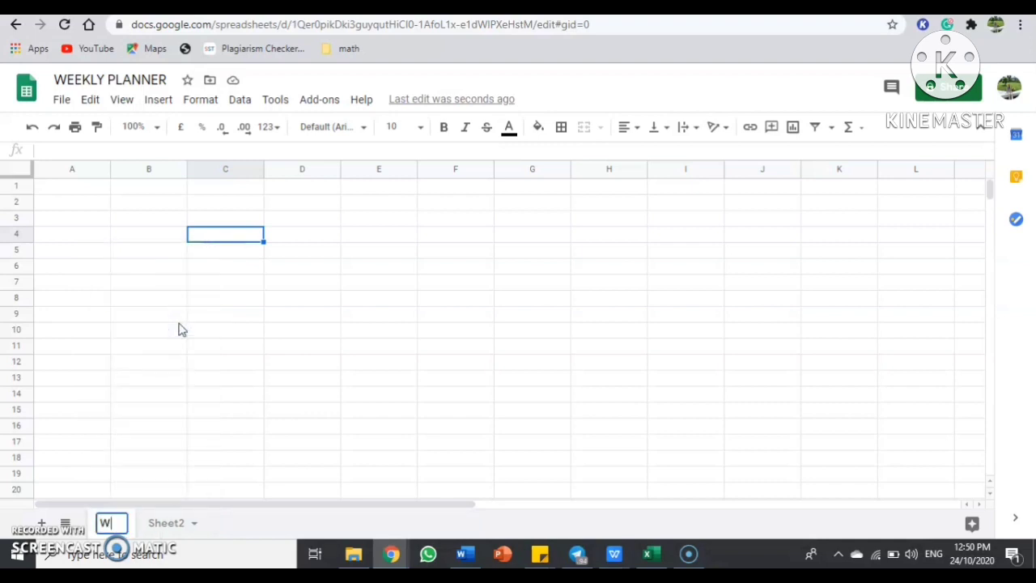
text(EEKLY)
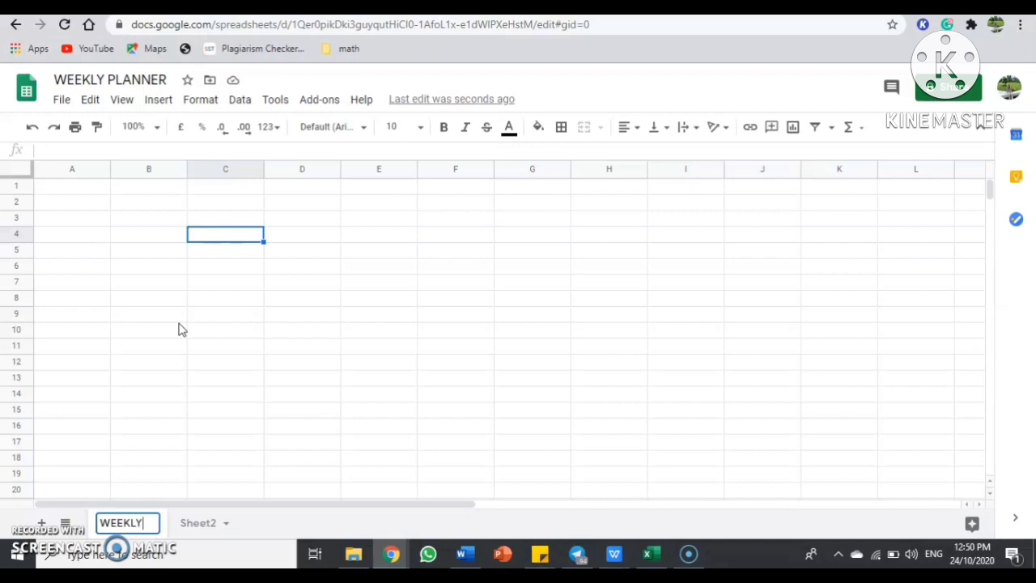
text( O)
key(BackSpace)
text(PL)
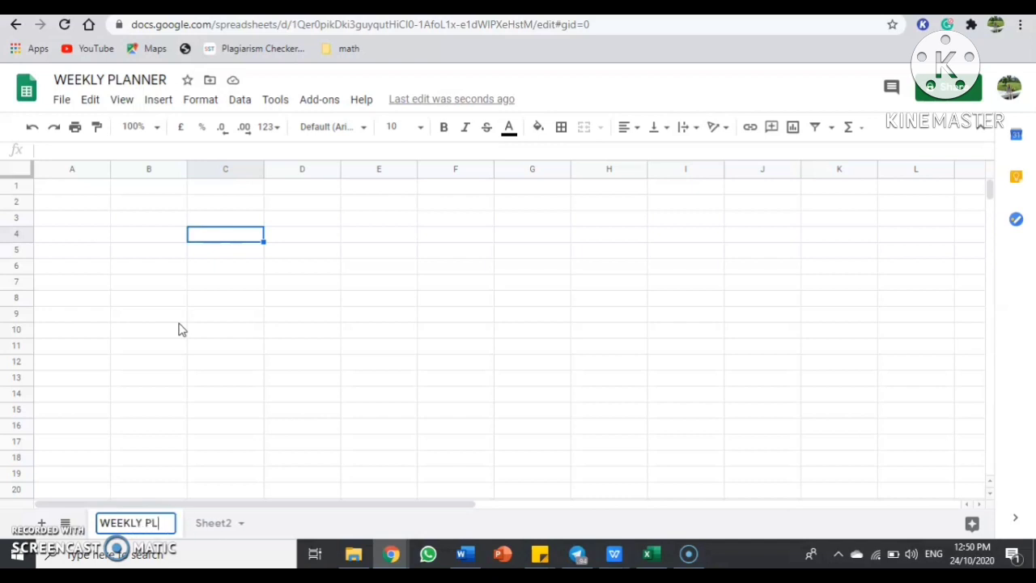
text(ANNER)
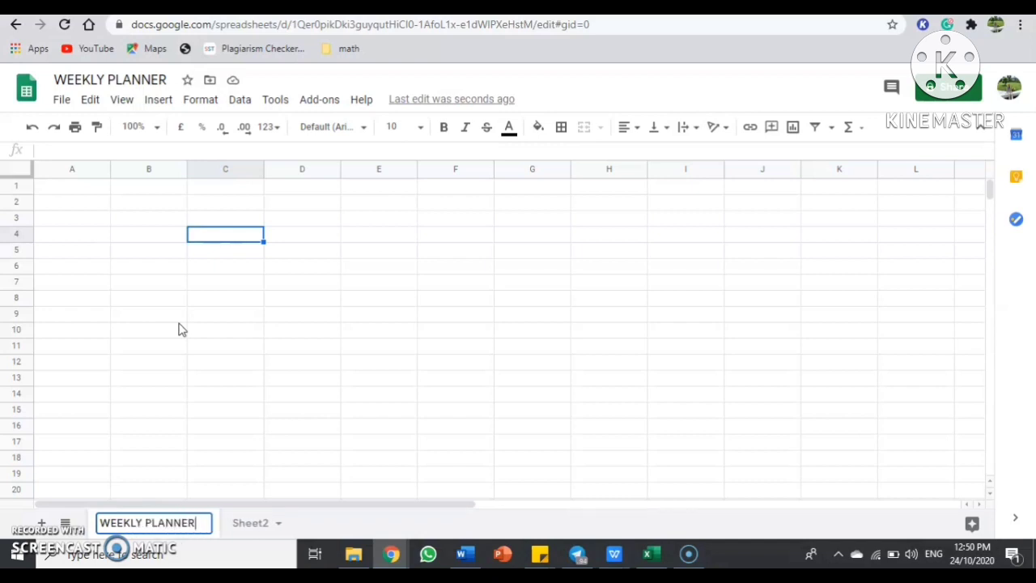
Rename Sheet2 as DATA and return to the WEEKLY PLANNER sheet.
click(246, 527)
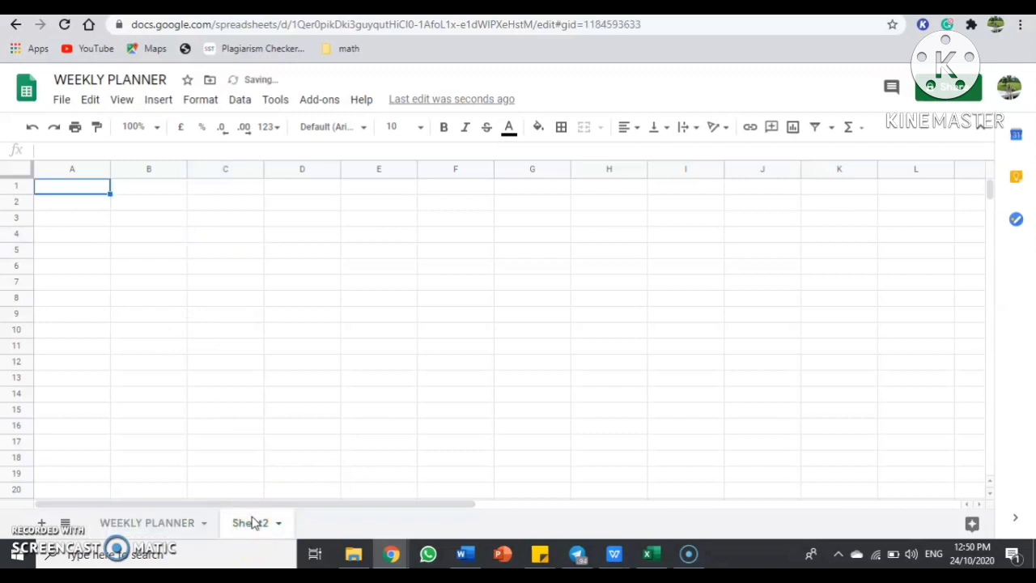
right_click(249, 522)
click(258, 330)
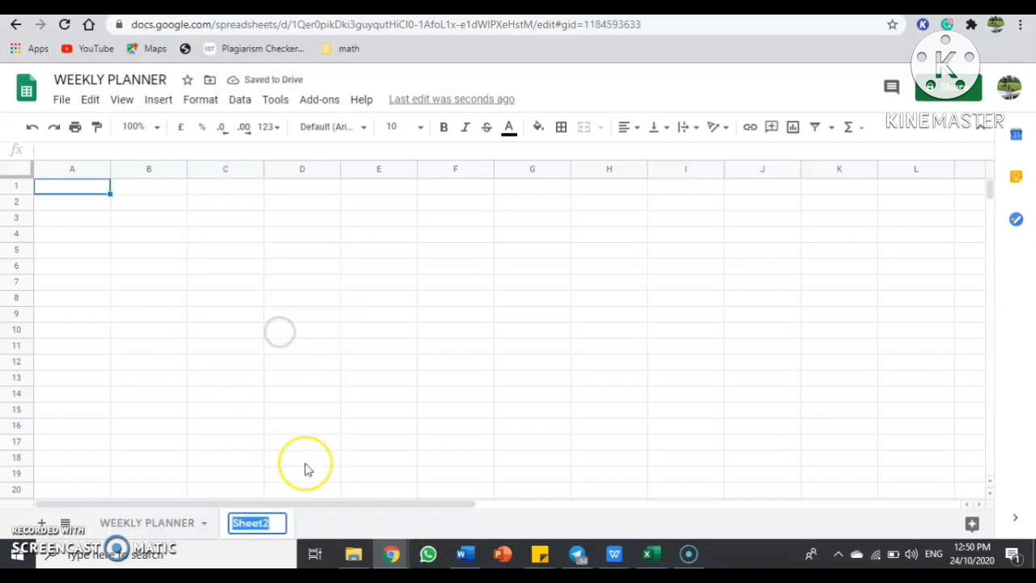
key(BackSpace)
text(DATA)
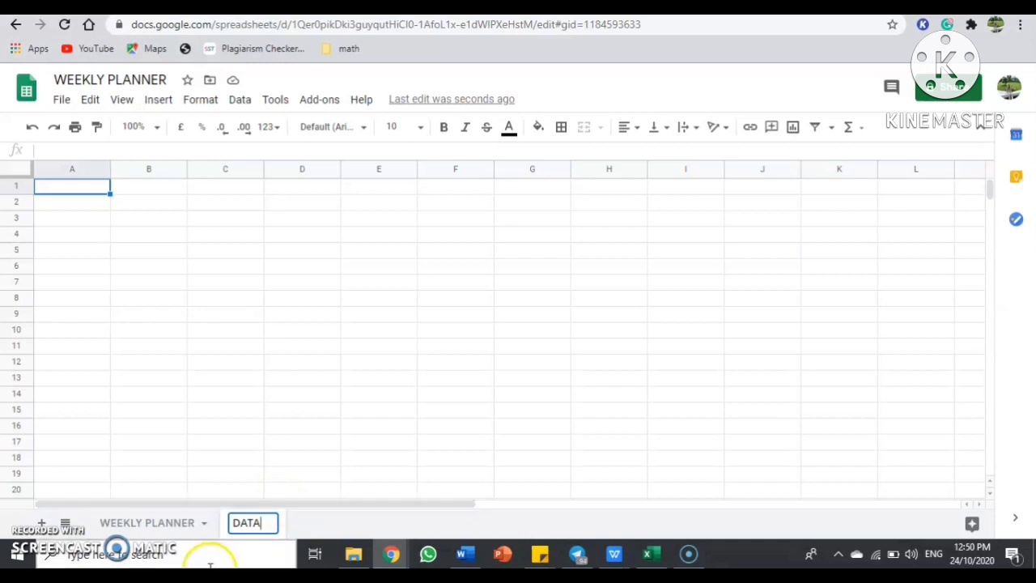
click(165, 523)
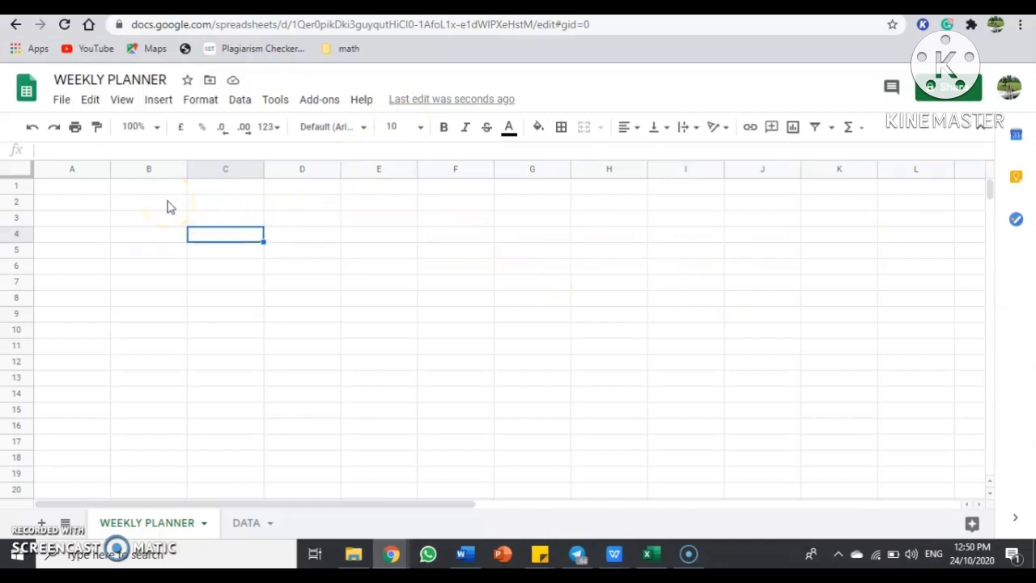
Merge cells B2 through O2 horizontally on the WEEKLY PLANNER sheet.
drag(170, 206, 654, 209)
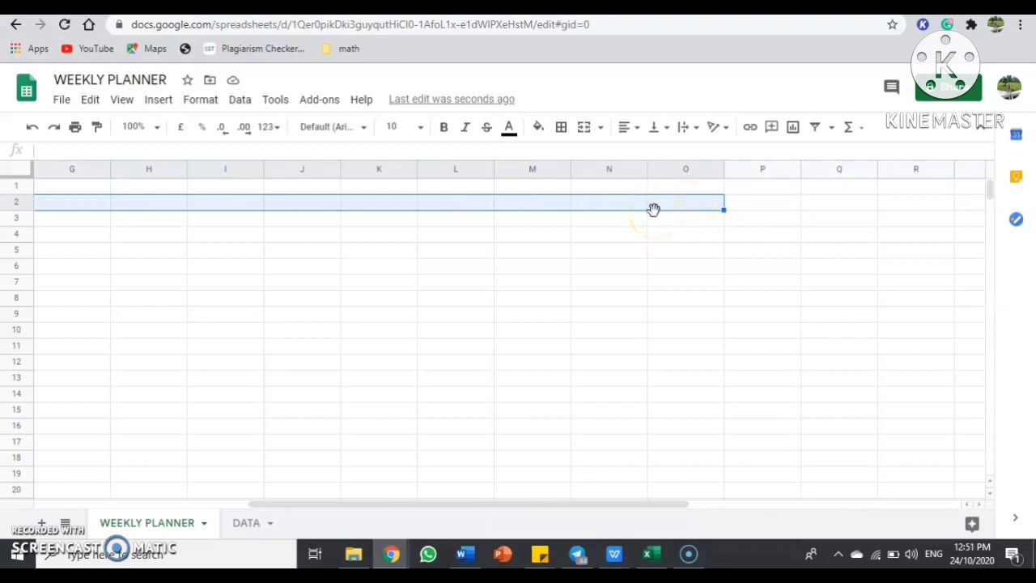
click(599, 128)
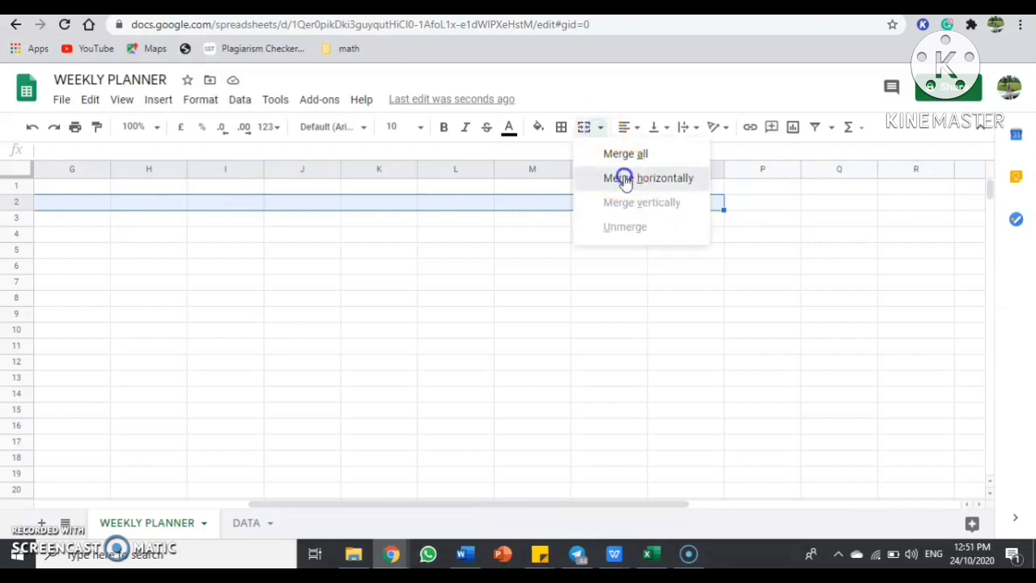
click(625, 178)
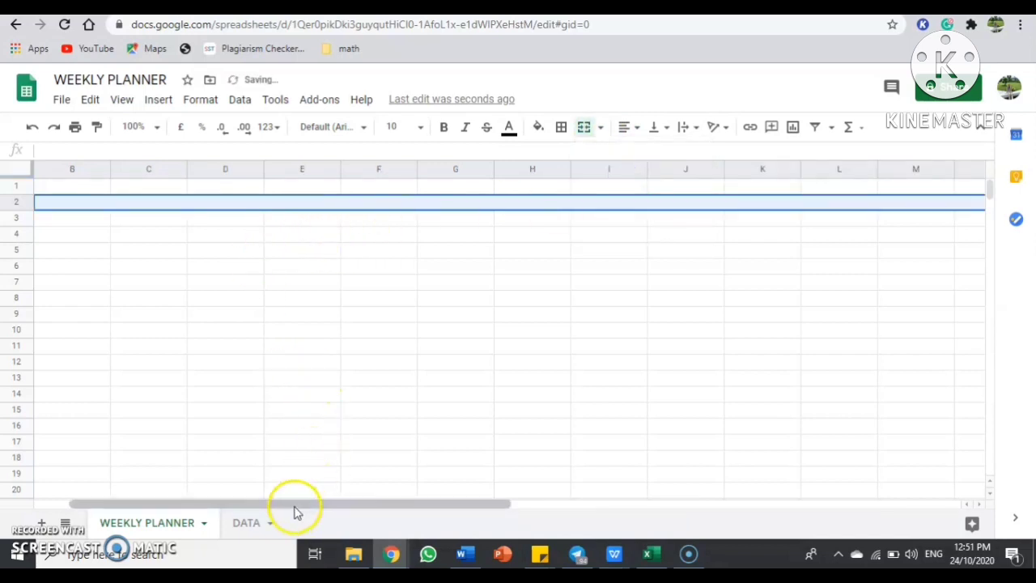
drag(295, 511, 131, 506)
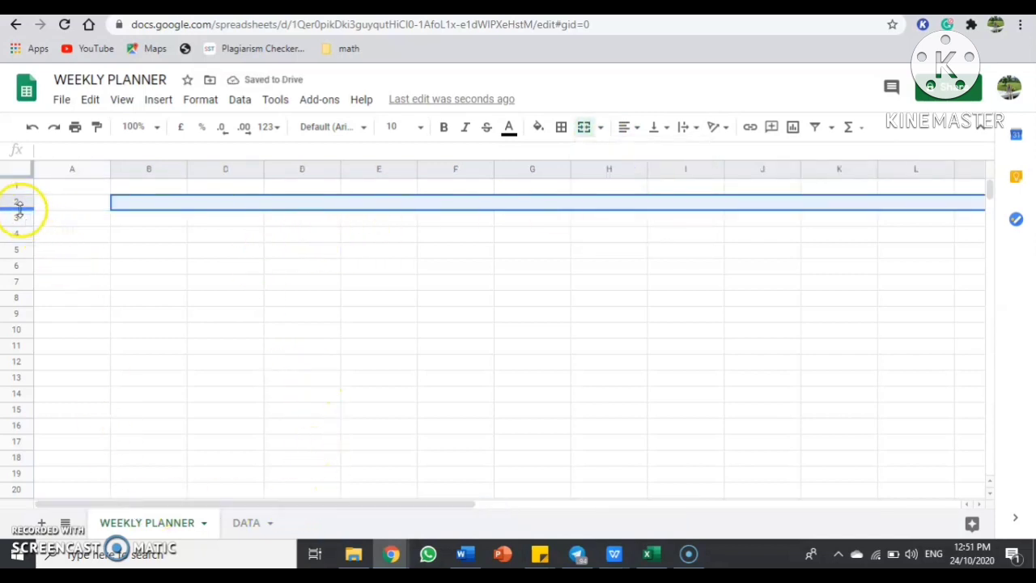
Try a taller height for row 2 and undo the change.
drag(20, 208, 20, 243)
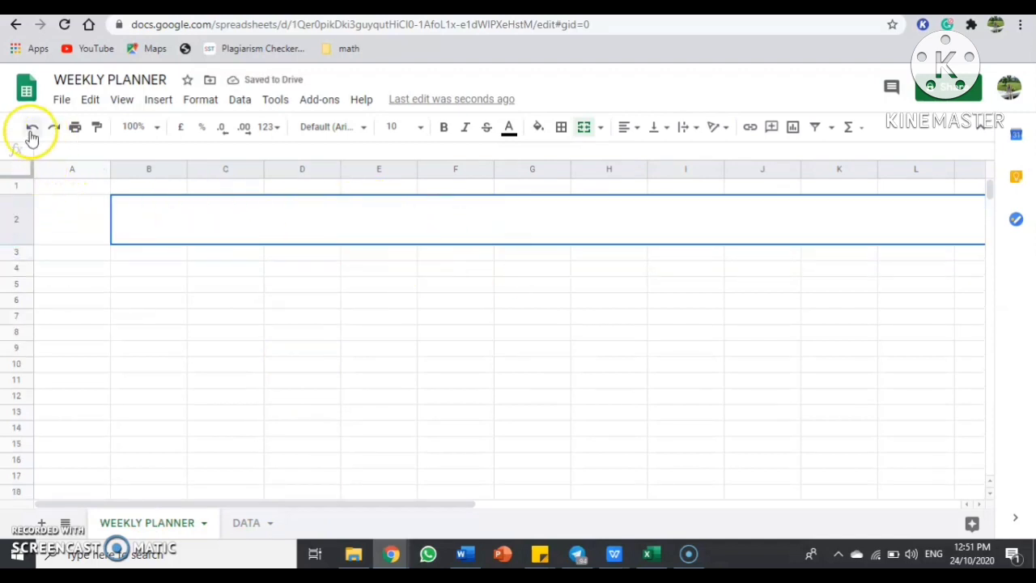
click(32, 129)
Extend the merged title area down to row 4 by merging B2:O4 into one cell.
click(135, 202)
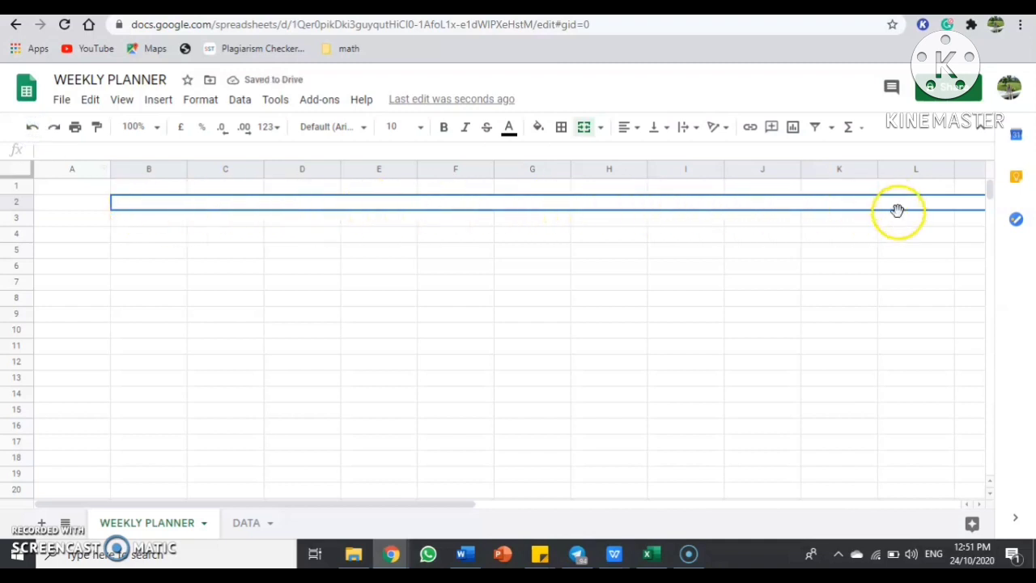
drag(897, 210, 901, 239)
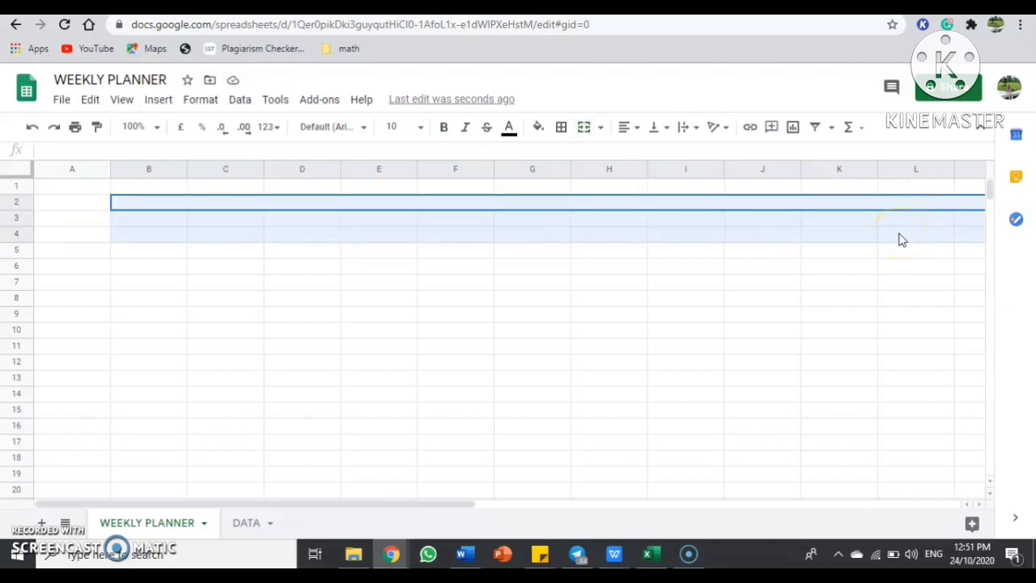
click(588, 136)
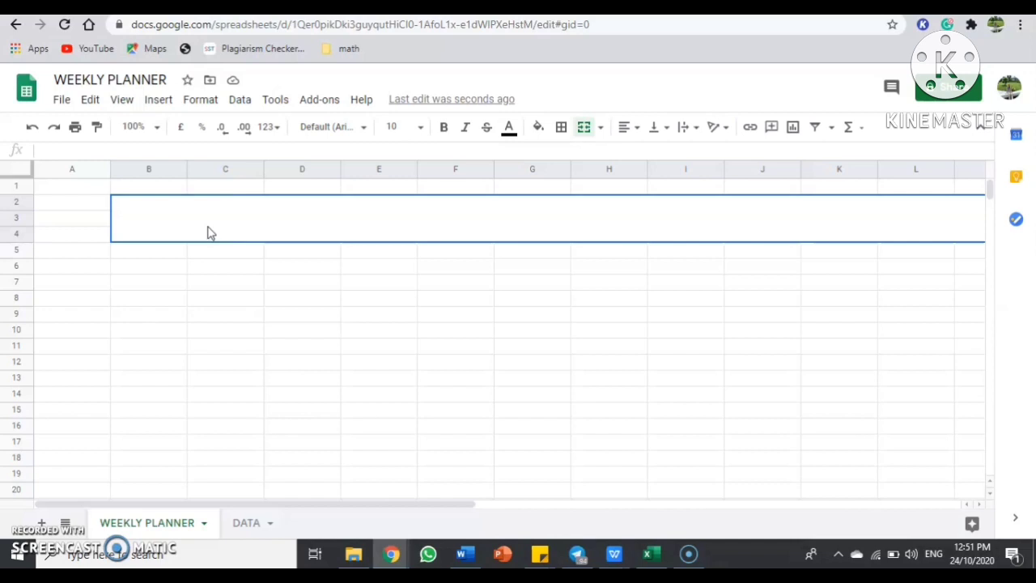
Enter the title text "weekly planner" in the merged cell B2:O4.
click(207, 232)
double_click(255, 214)
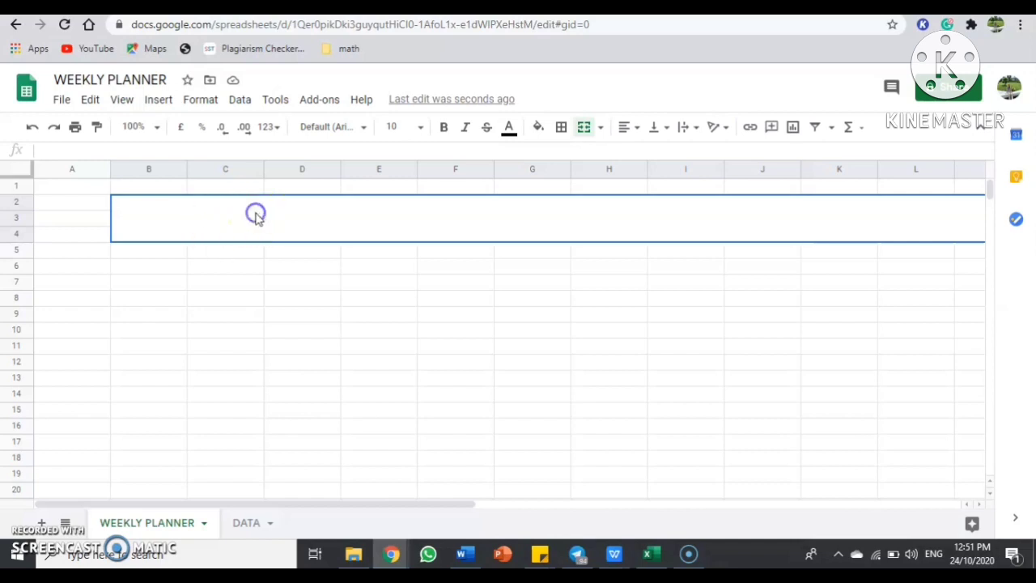
text(WE)
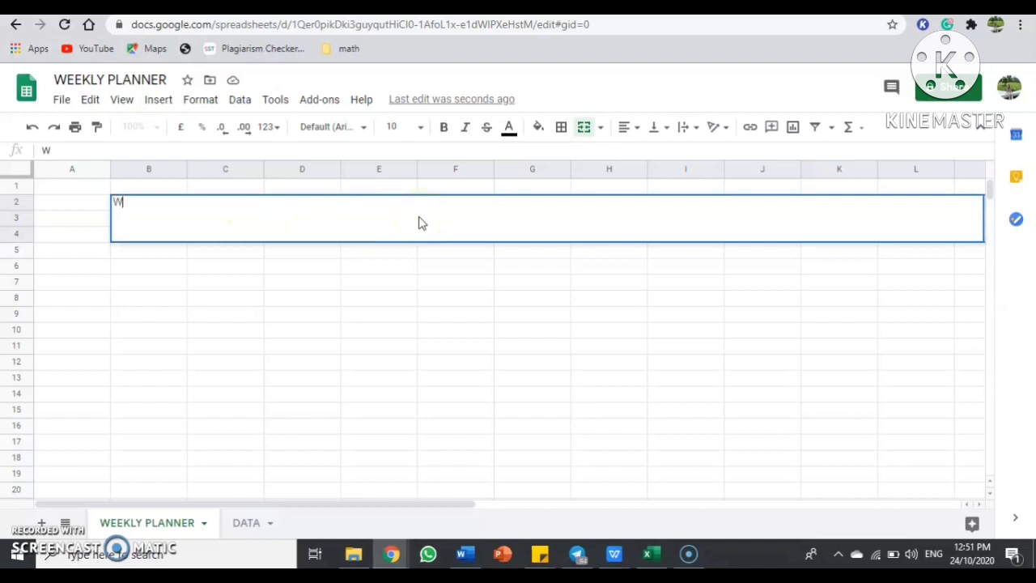
key(BackSpace)
text(weekly planner)
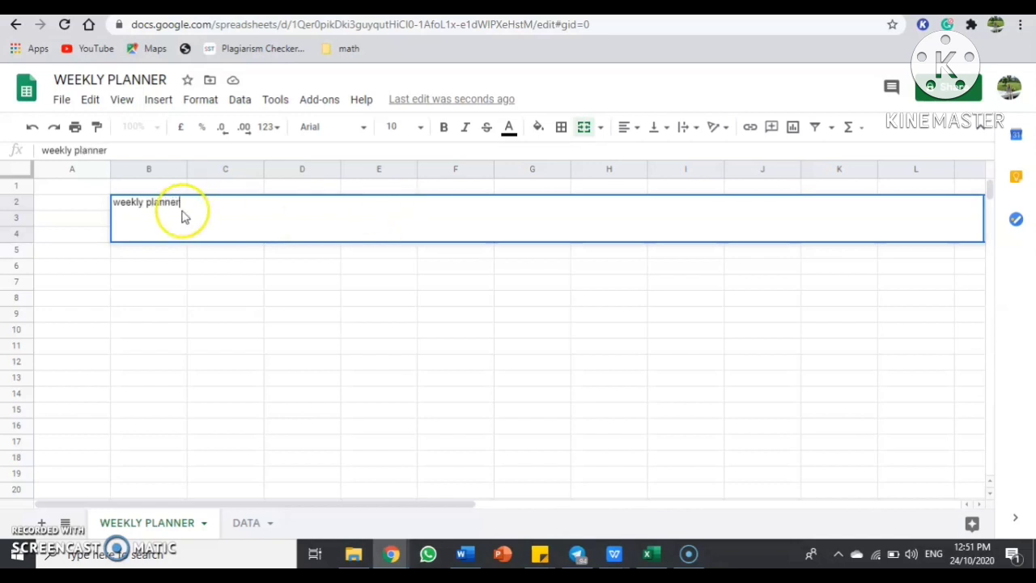
Format the title text "weekly planner" in the Lobster font at size 36.
drag(195, 201, 109, 199)
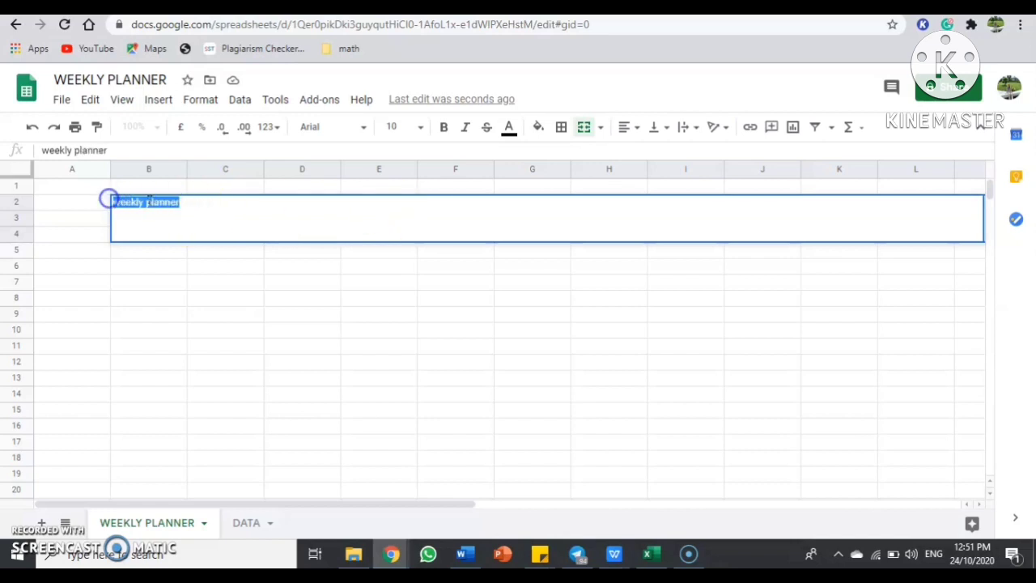
click(338, 127)
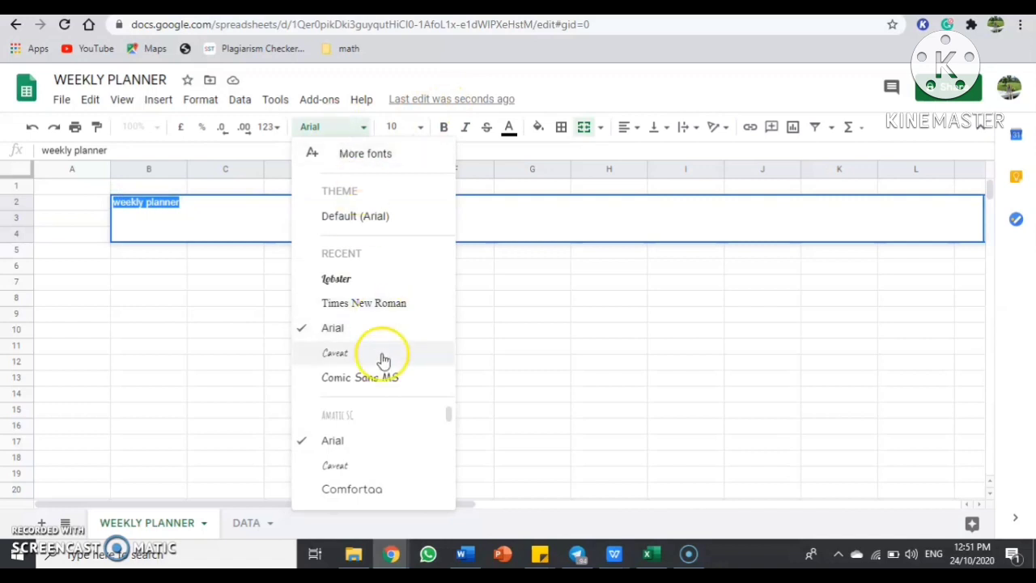
click(383, 280)
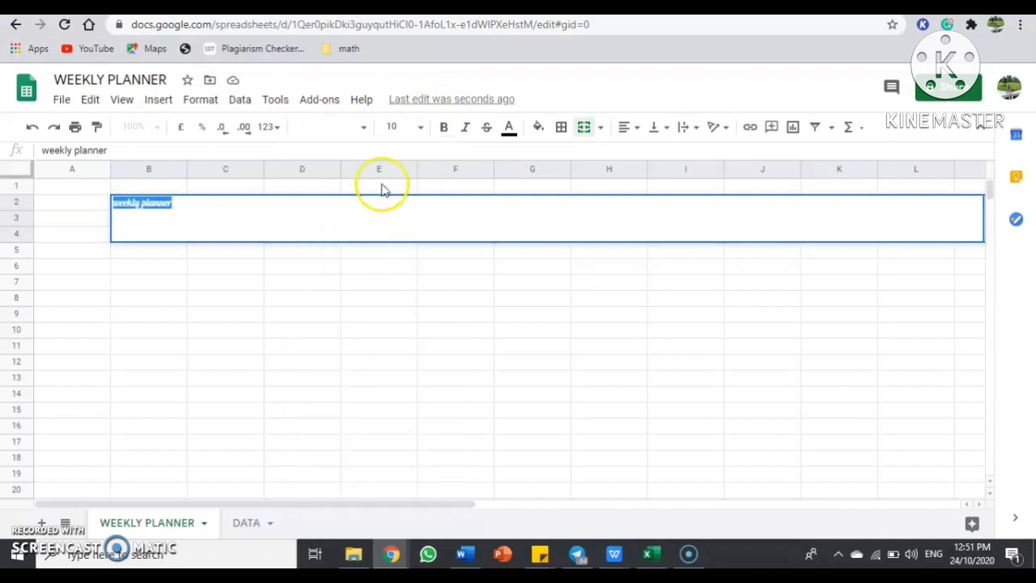
click(418, 128)
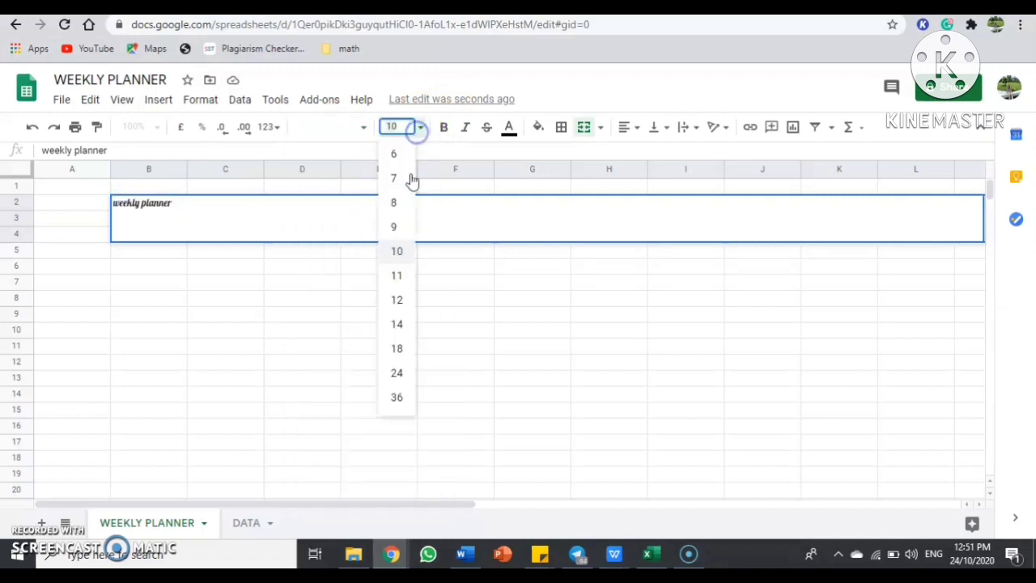
click(395, 402)
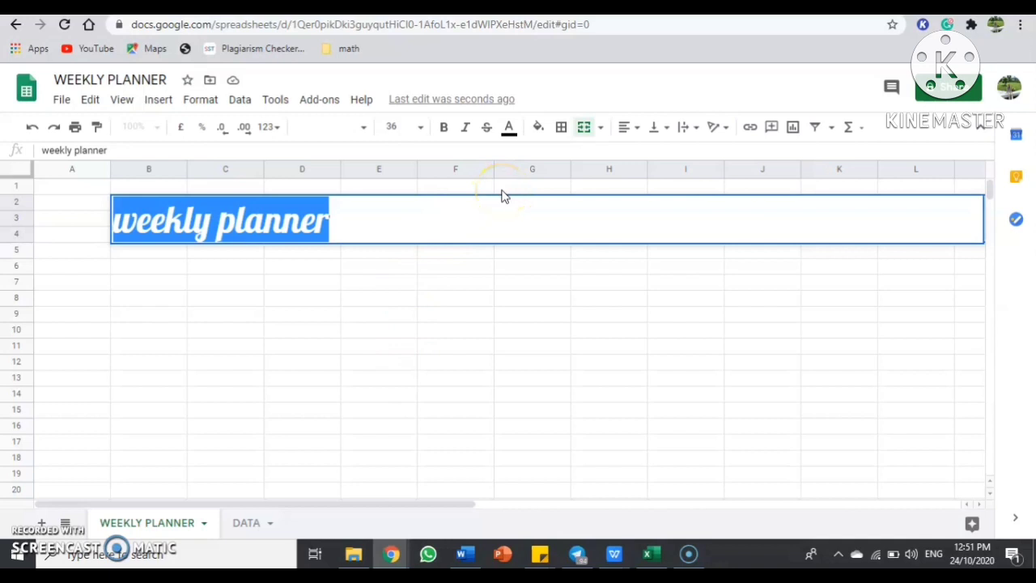
Centre the title horizontally and align it to the middle vertically within its merged cell.
click(630, 129)
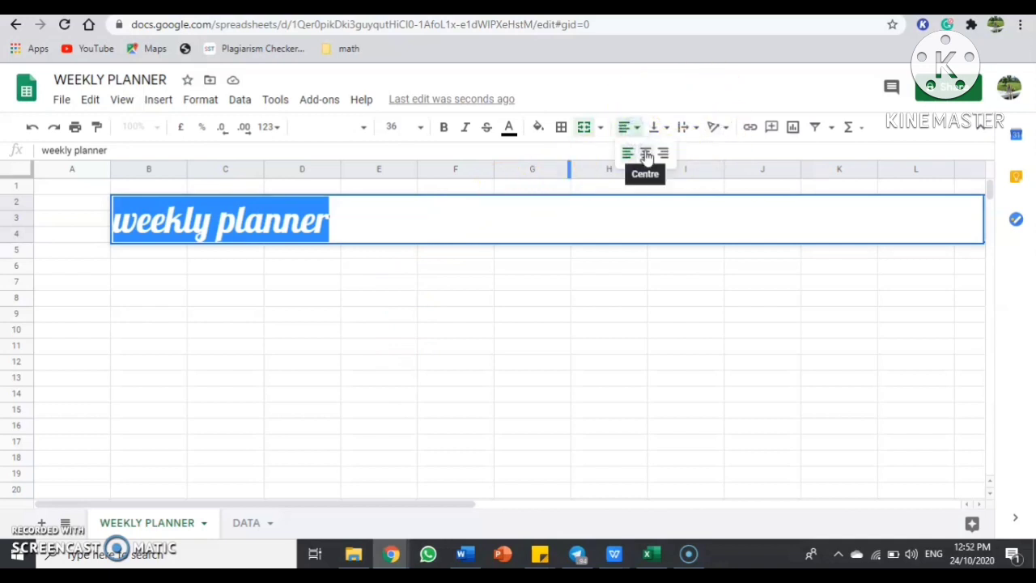
click(645, 154)
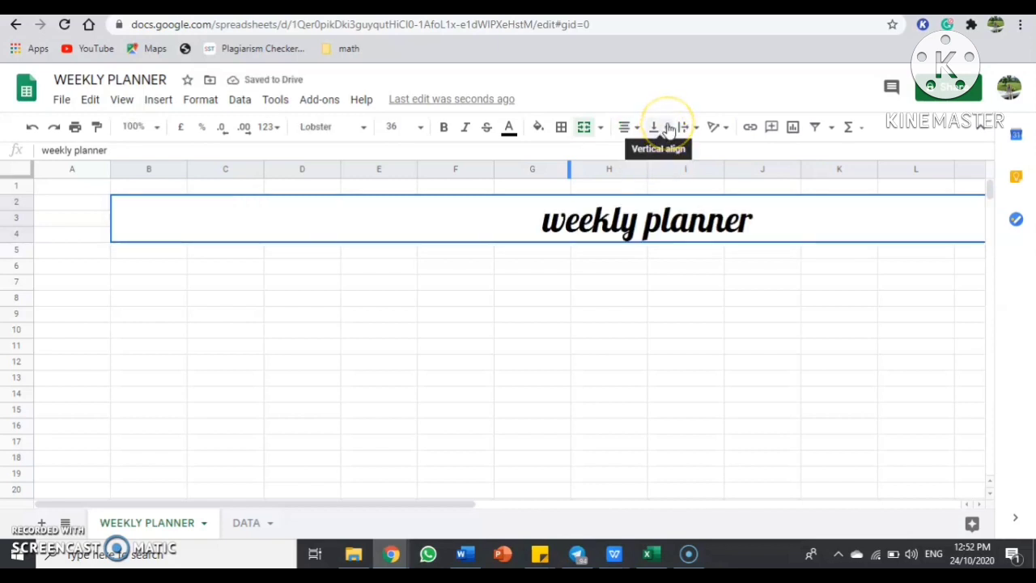
click(669, 129)
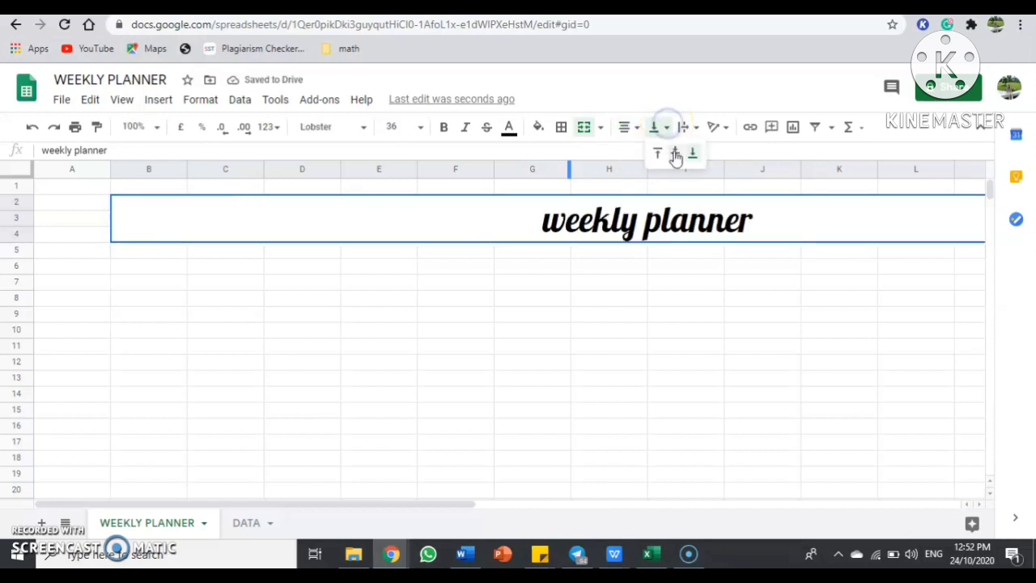
click(675, 154)
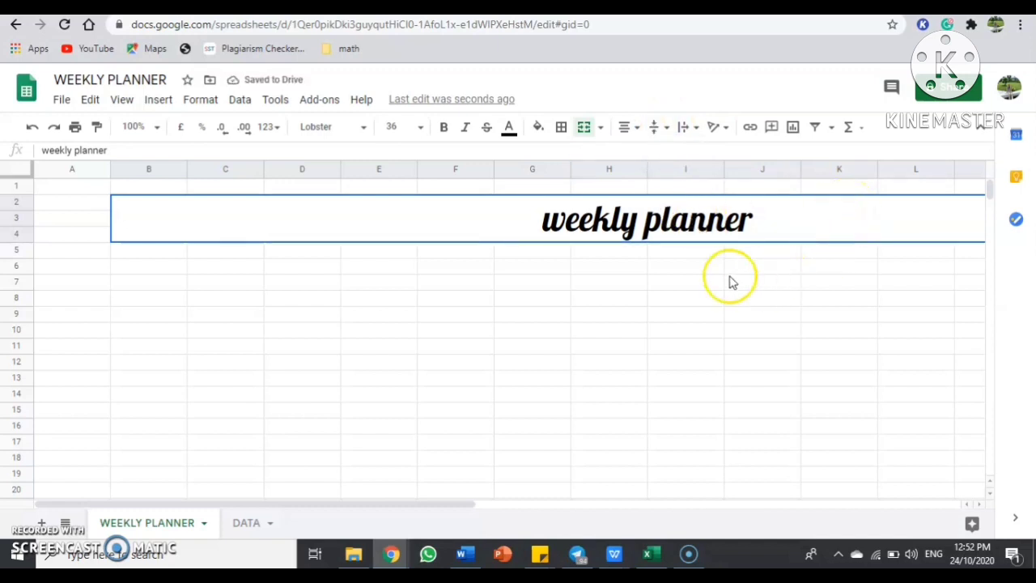
Fill the merged title cell with a dark orange background.
drag(409, 506, 451, 510)
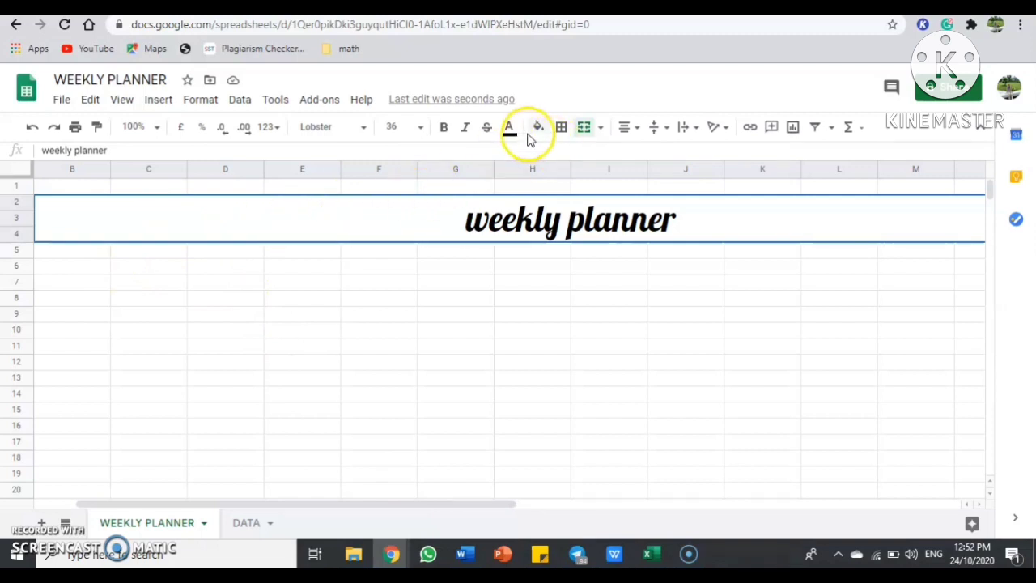
click(534, 129)
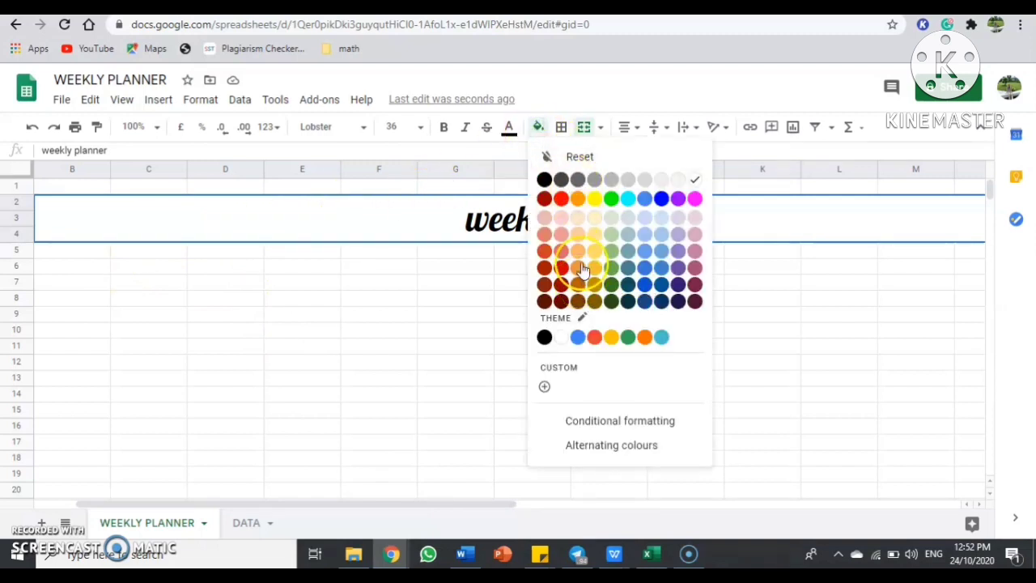
click(581, 267)
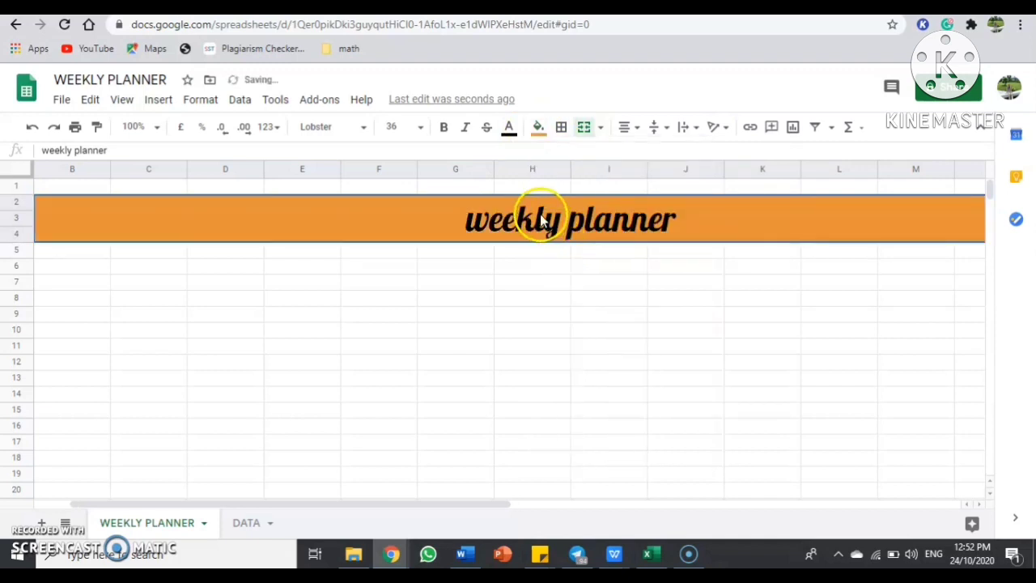
Change the colour of the title text "weekly planner" to the darkest red shade.
double_click(476, 224)
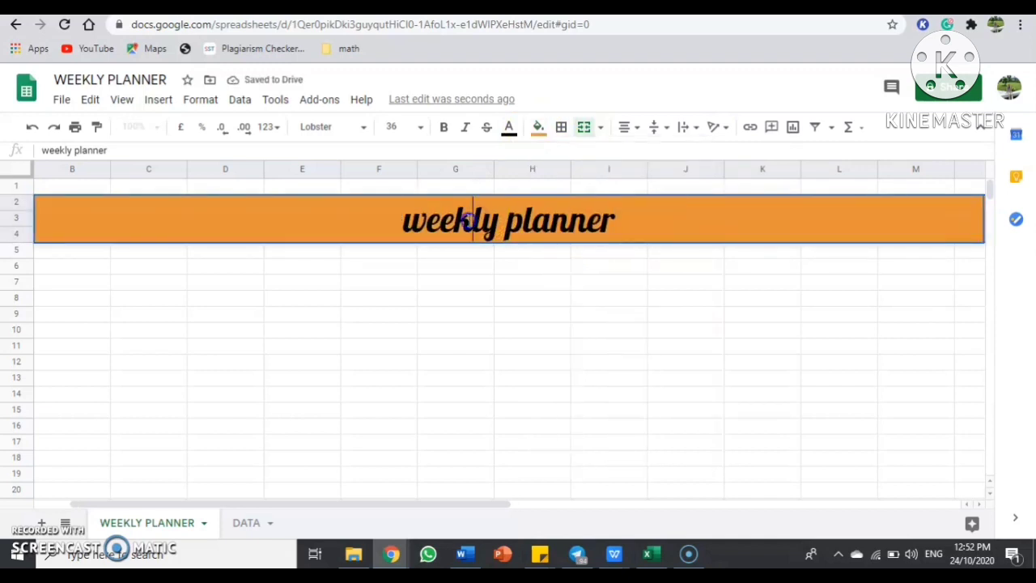
drag(405, 220, 599, 201)
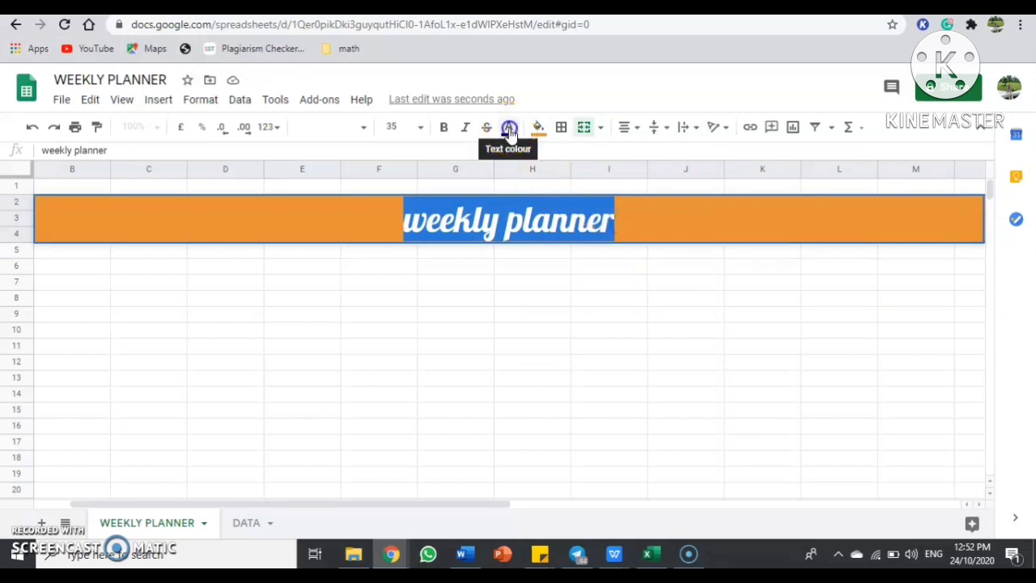
click(509, 127)
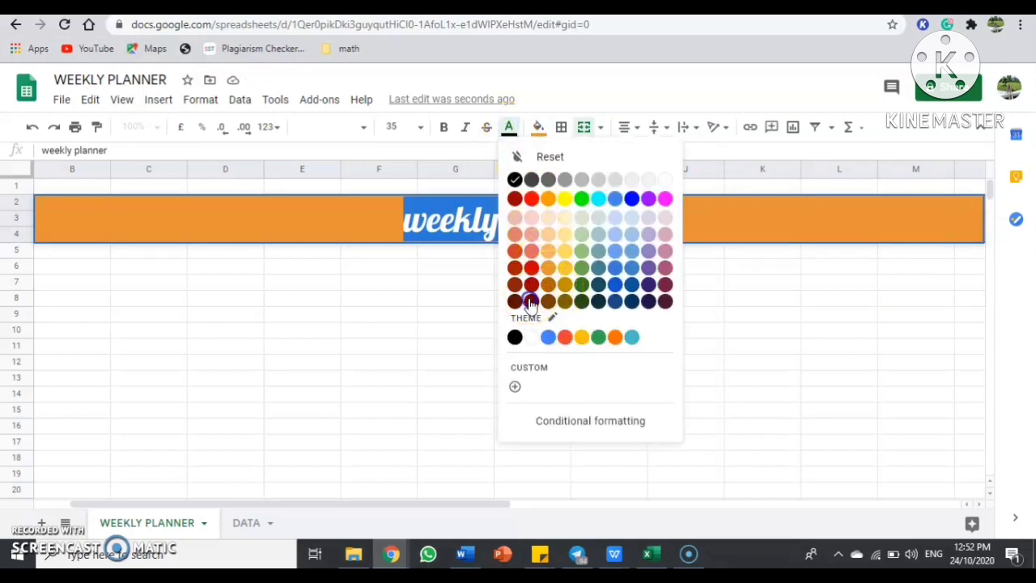
click(531, 300)
click(633, 263)
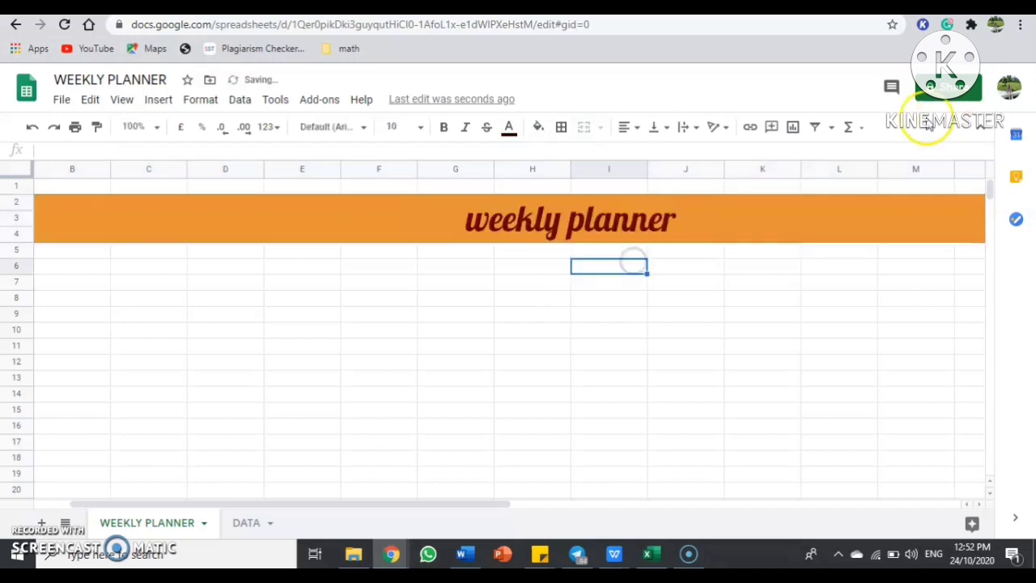
Merge B5:C5 into one cell and D5:E5 into another, directly beneath the title.
drag(340, 503, 305, 505)
drag(154, 255, 256, 257)
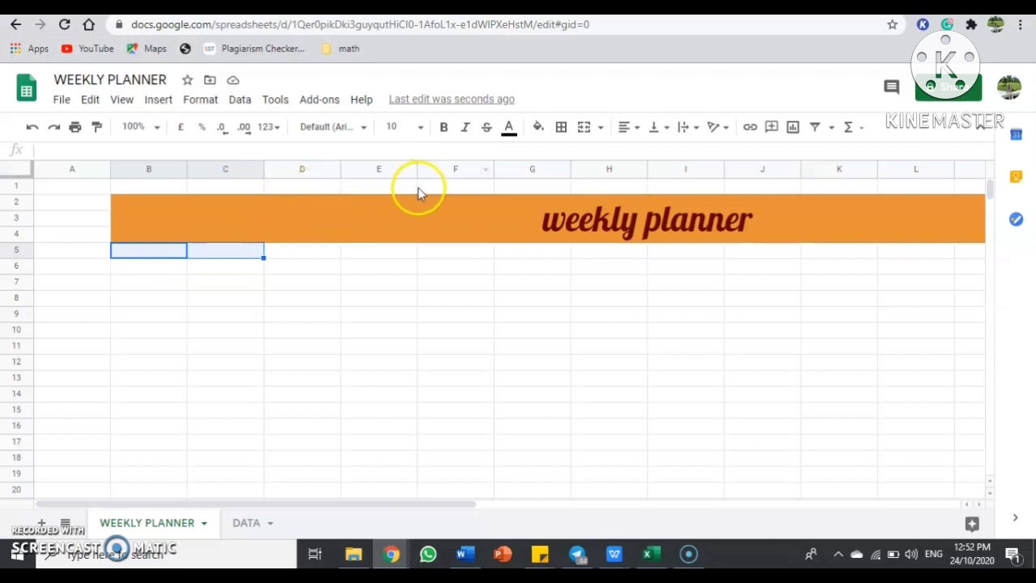
click(586, 130)
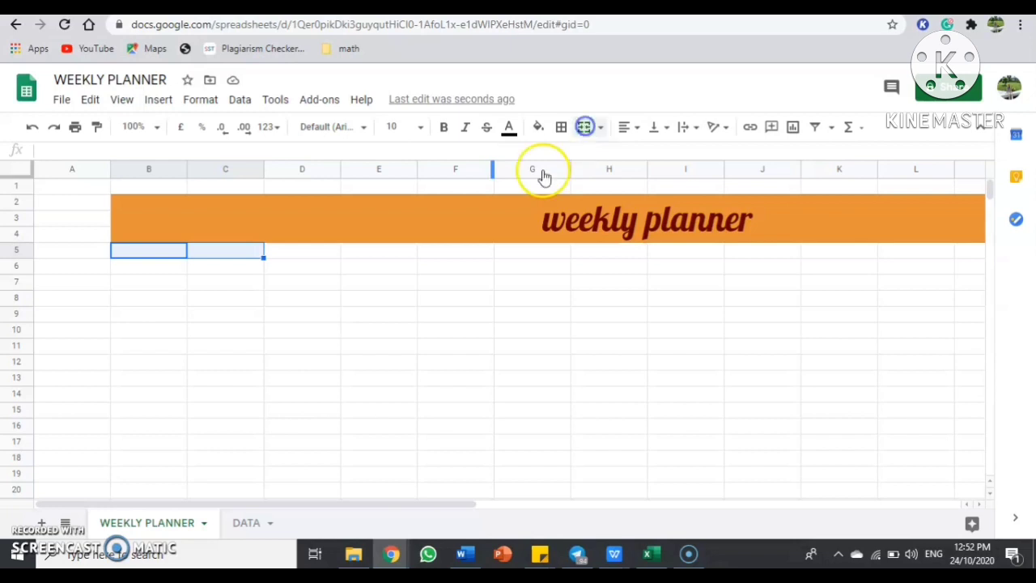
click(320, 252)
drag(319, 252, 367, 254)
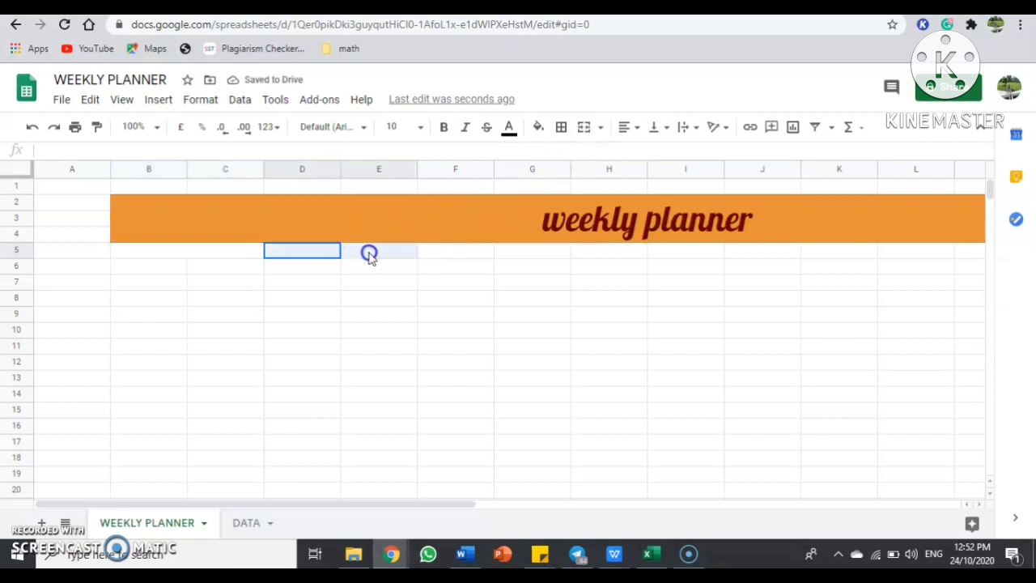
click(599, 127)
click(623, 179)
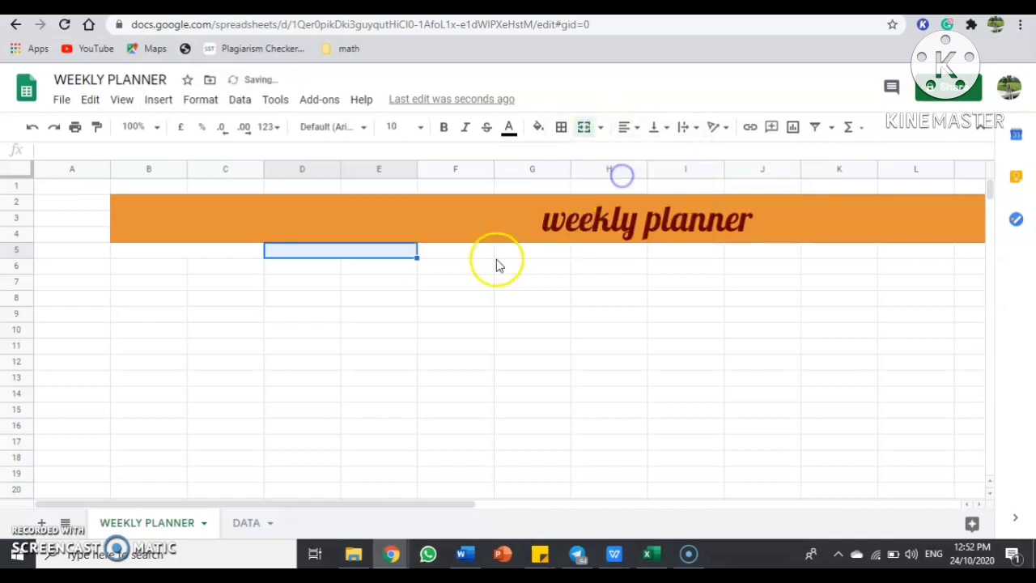
Enter the day headings MONDAY in merged cell B5:C5 and TUESDAY in merged cell D5:E5.
click(208, 257)
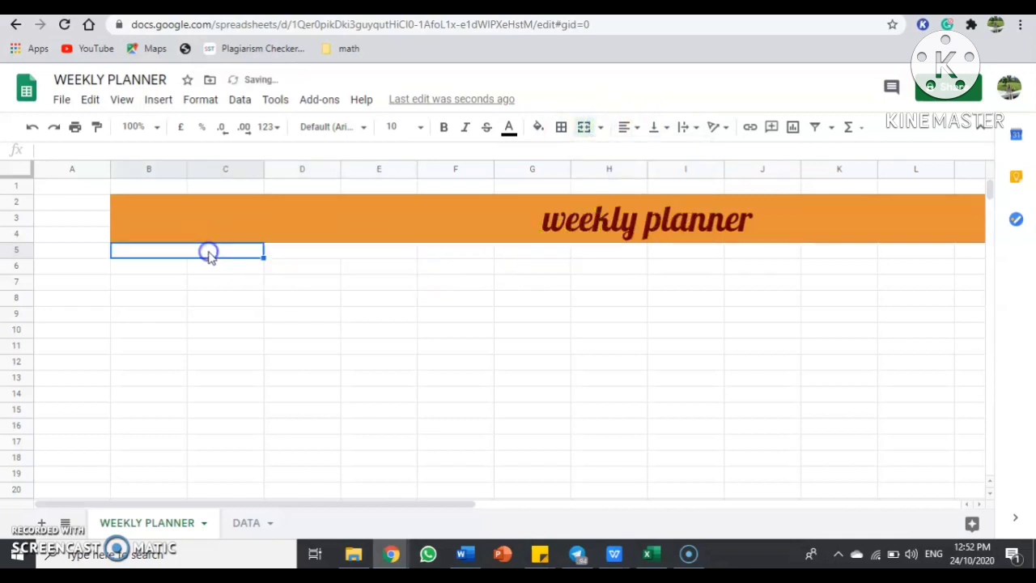
text(MON)
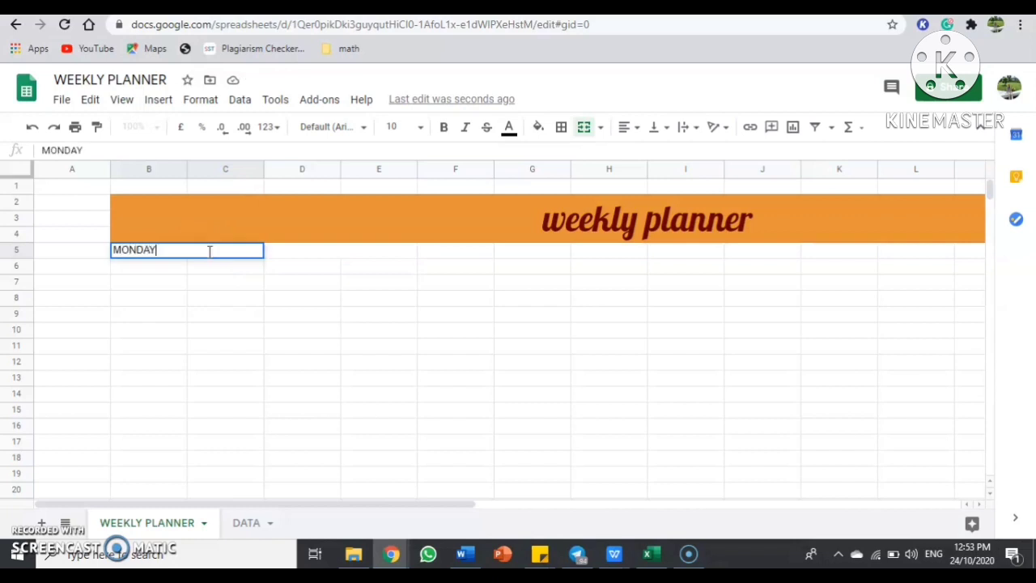
text(DAY)
key(Tab)
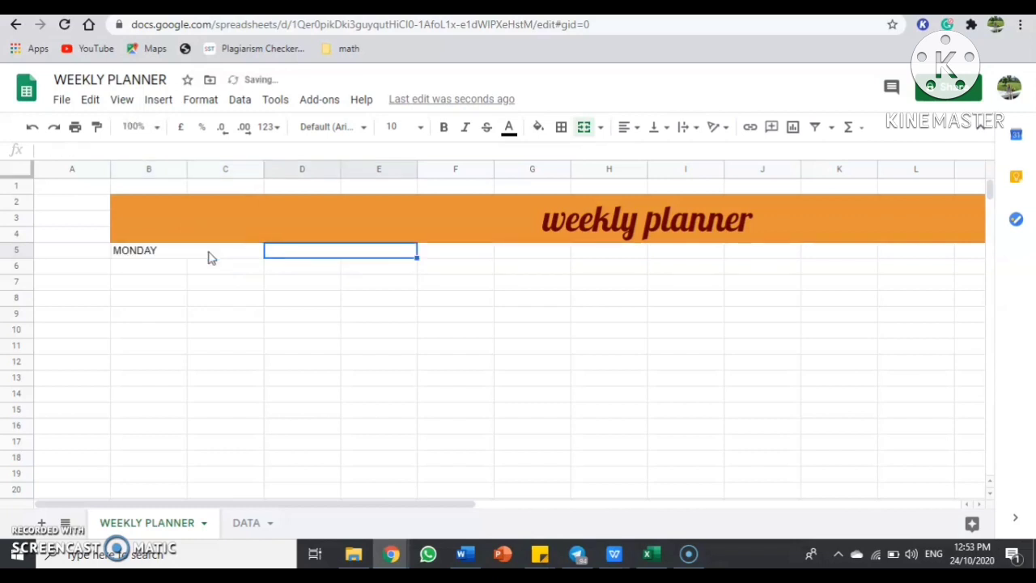
text(TUESDAY)
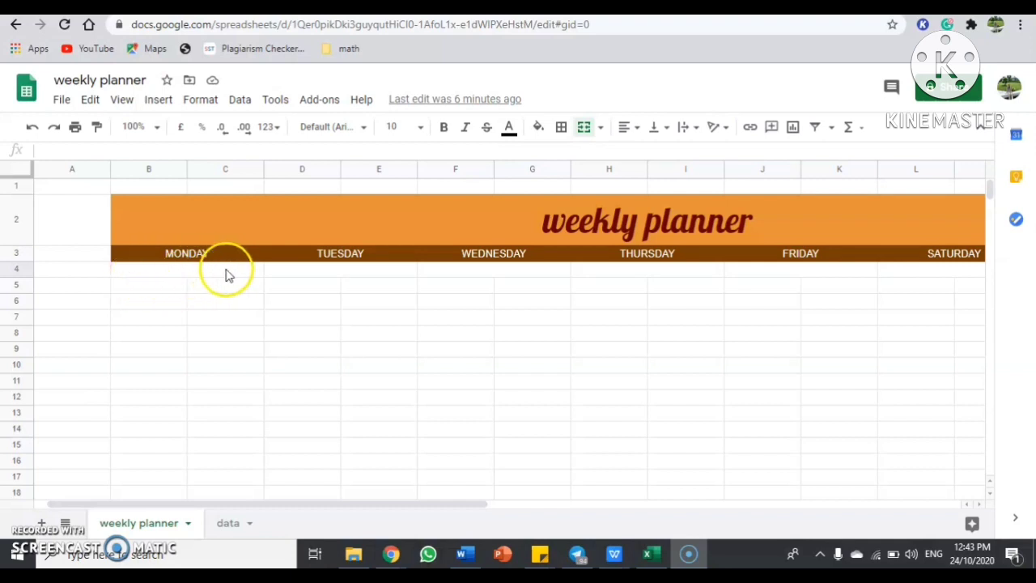
Open the data validation settings for the merged cell B4:C4 beneath the MONDAY heading.
click(197, 272)
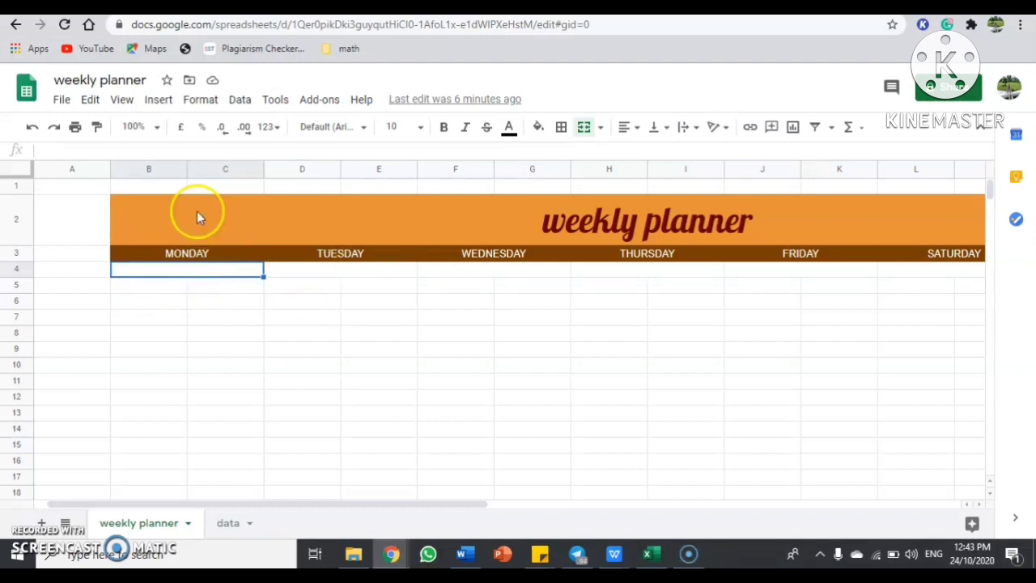
click(192, 273)
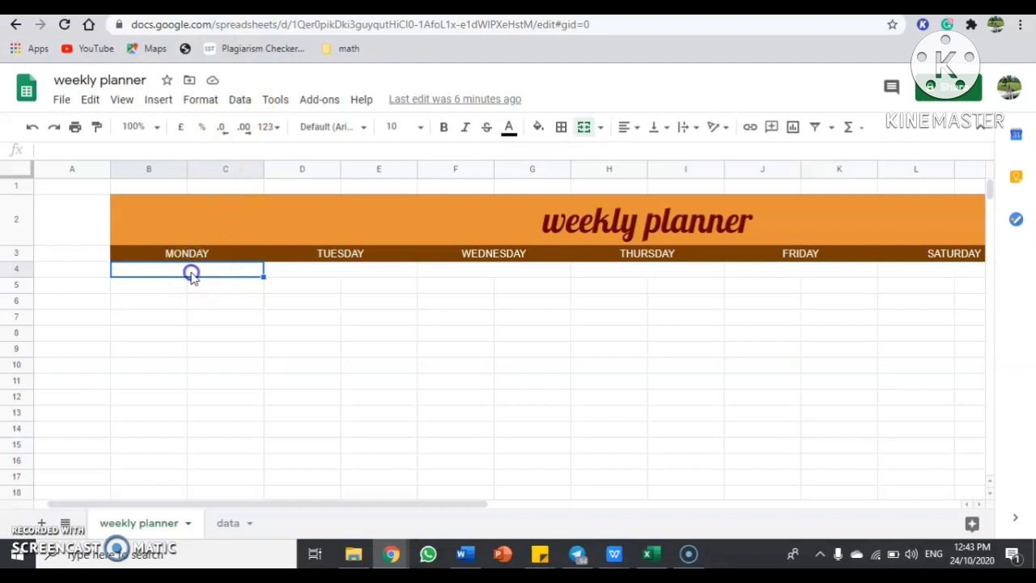
click(238, 100)
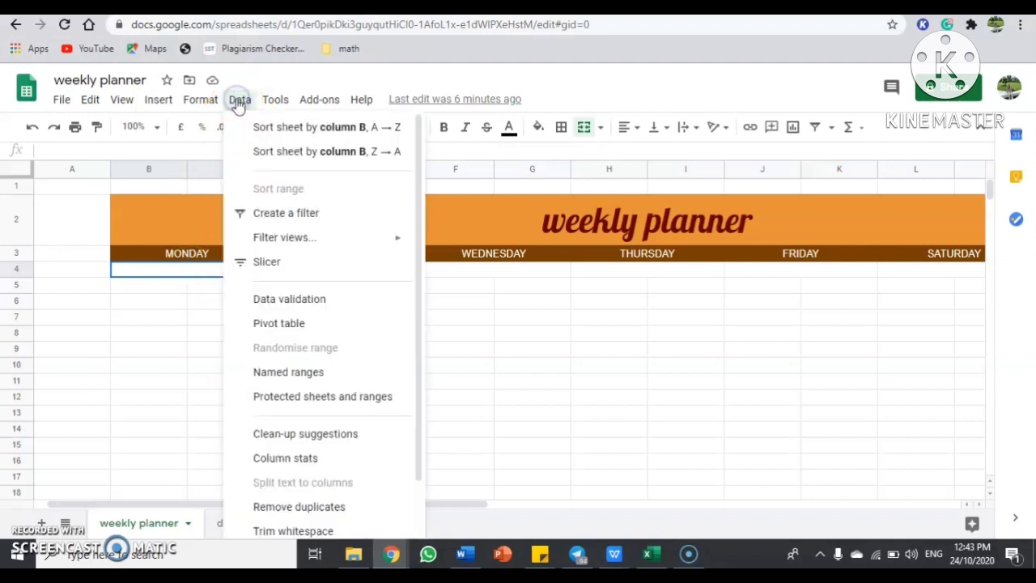
click(334, 302)
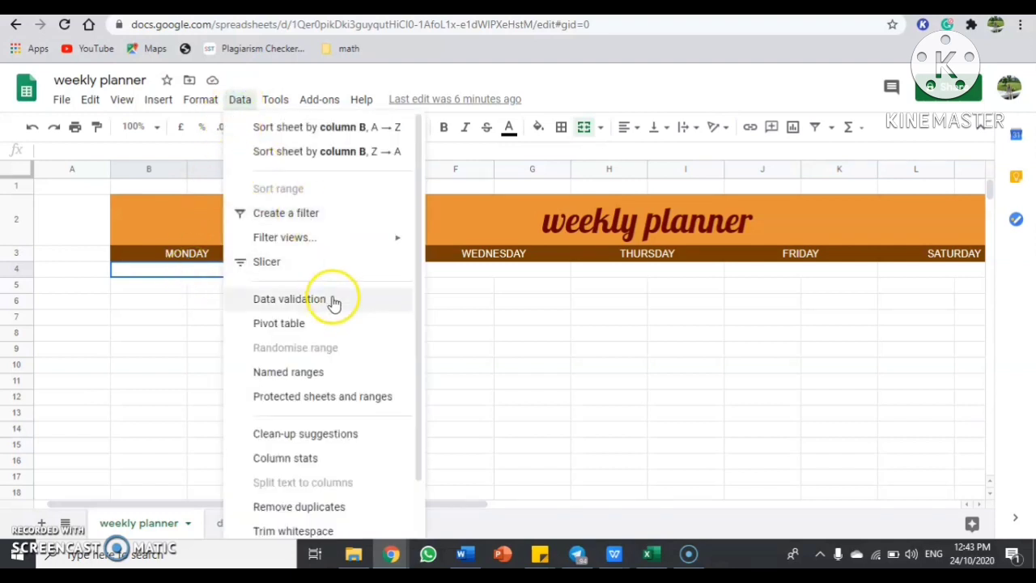
click(334, 302)
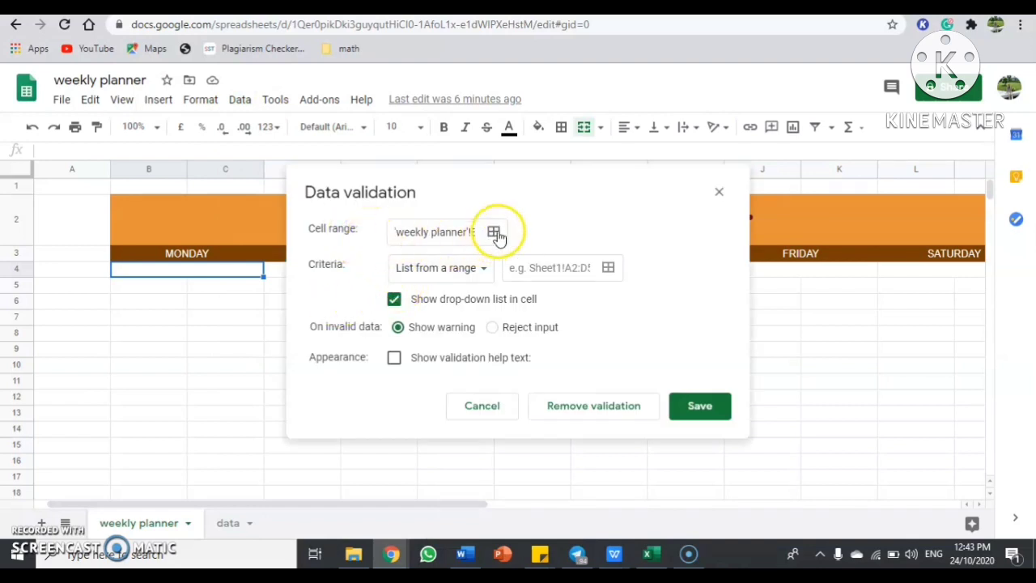
Set the validation rule's cell range to B4:O4, covering row 4 beneath all the day headings.
click(494, 233)
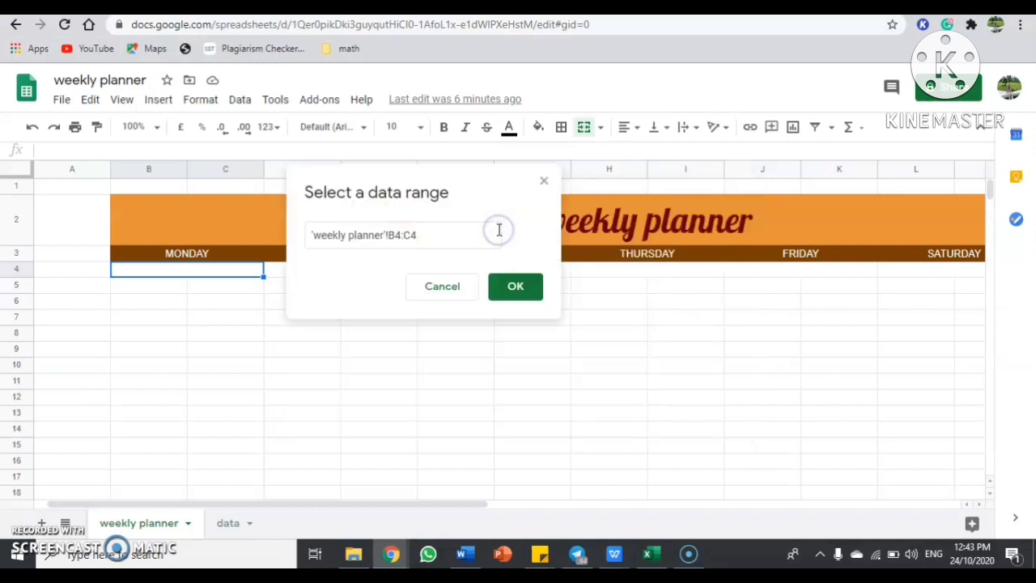
drag(513, 179, 490, 288)
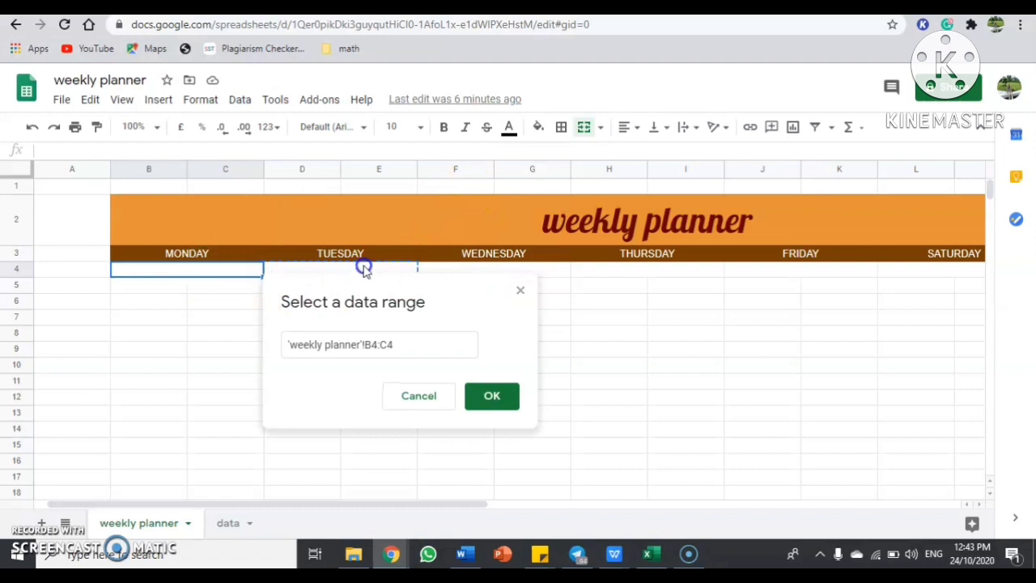
click(233, 271)
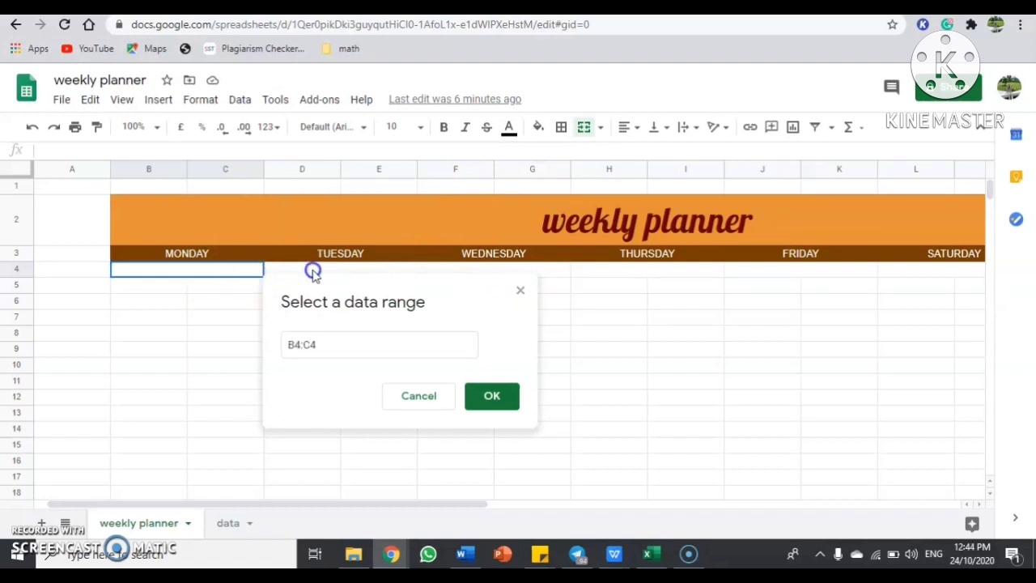
click(313, 271)
drag(194, 271, 699, 277)
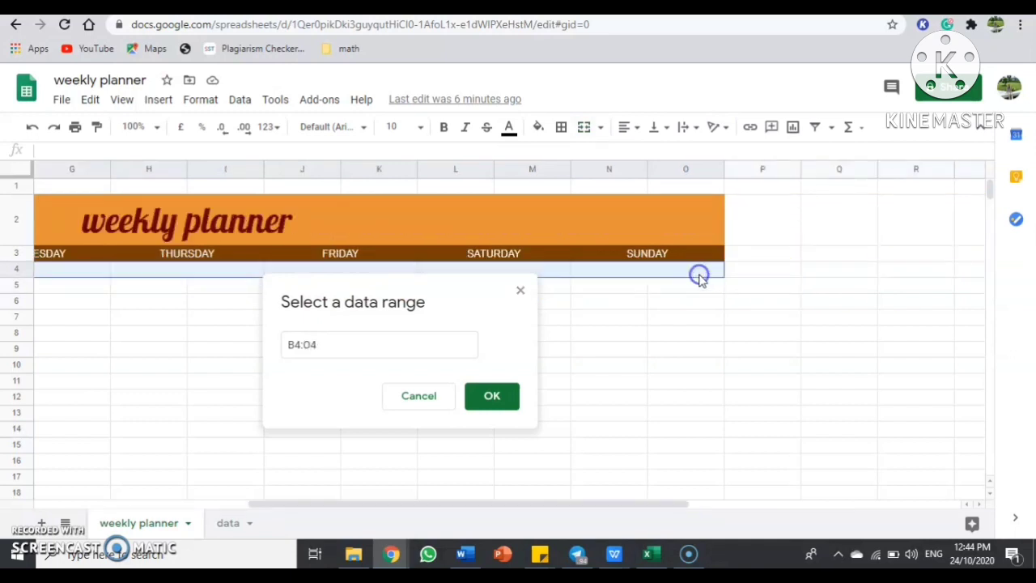
click(483, 398)
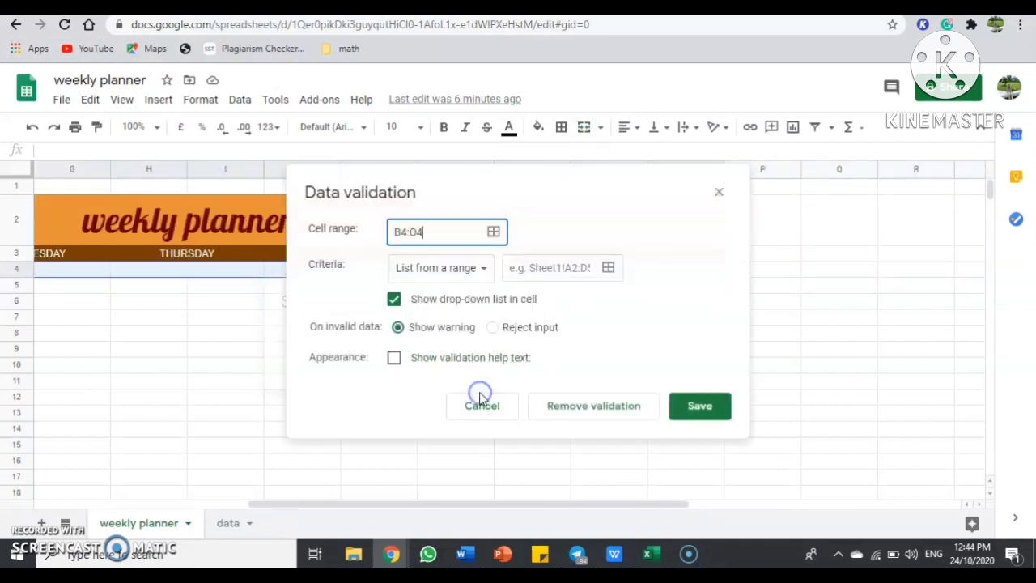
Set the validation criteria to Date, is a valid date, and save the rule.
click(475, 274)
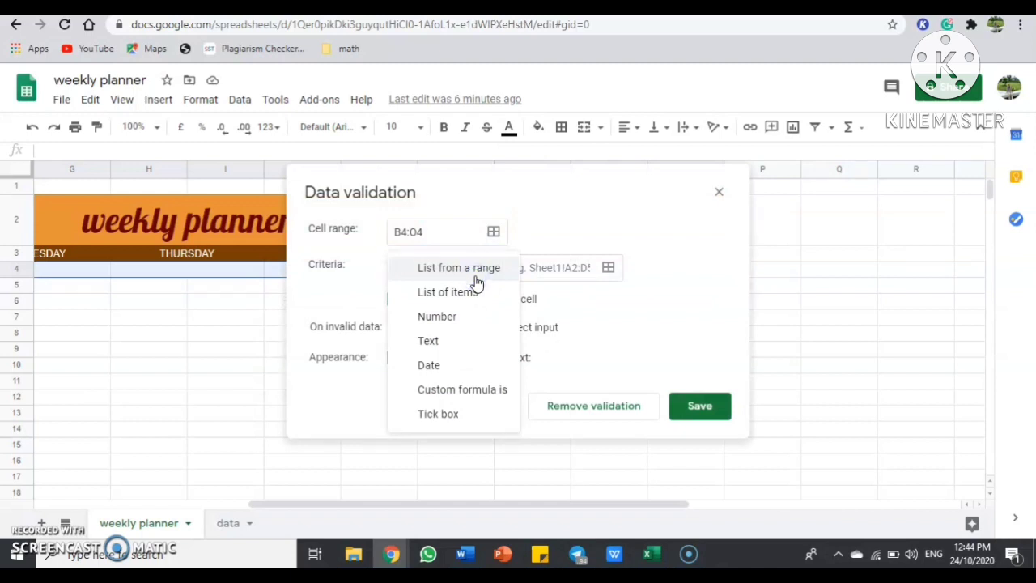
click(452, 362)
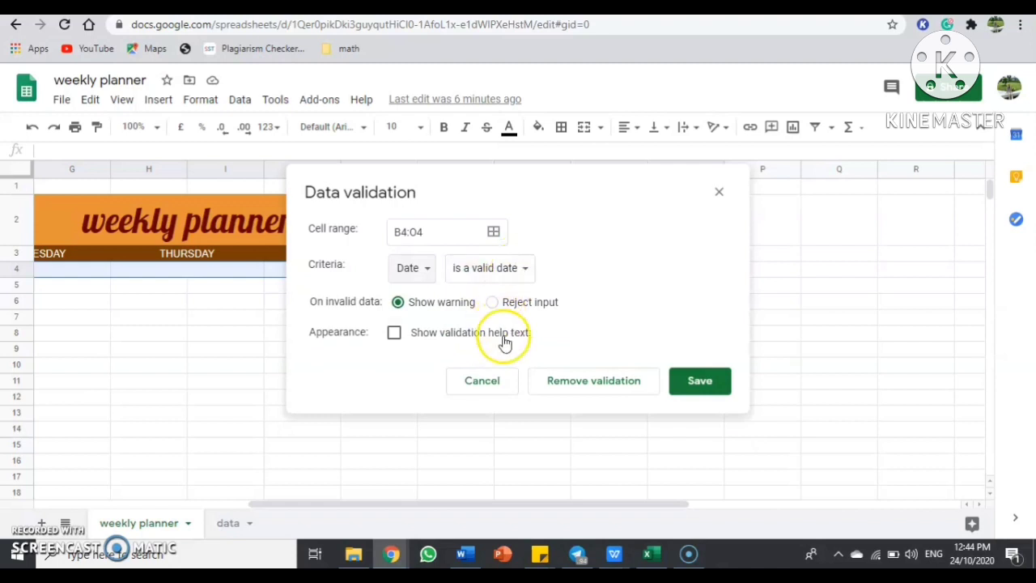
click(694, 388)
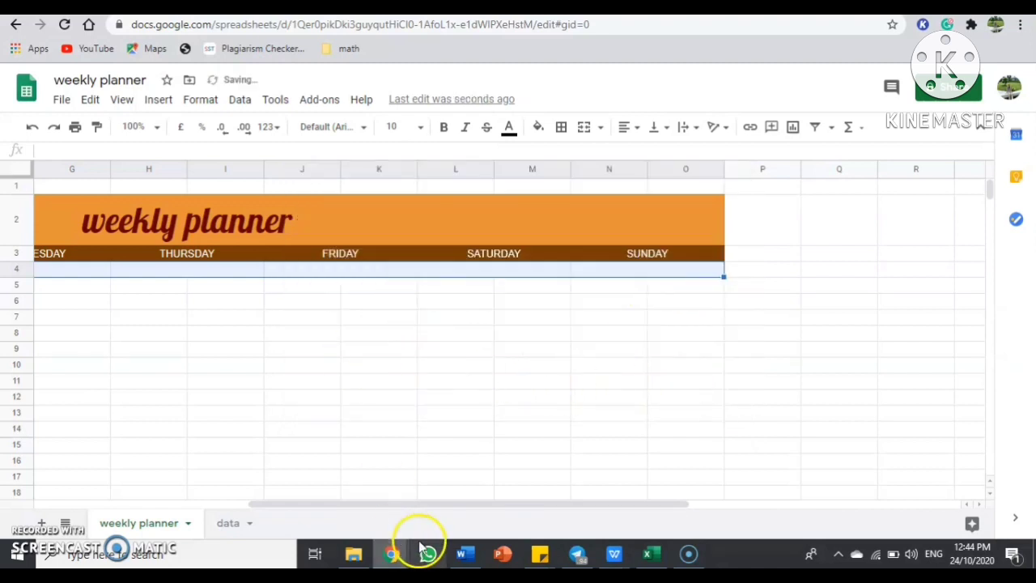
Pick the date 2020-10-26 in the cell under MONDAY and 2020-10-27 in the cell under TUESDAY.
drag(410, 510, 217, 507)
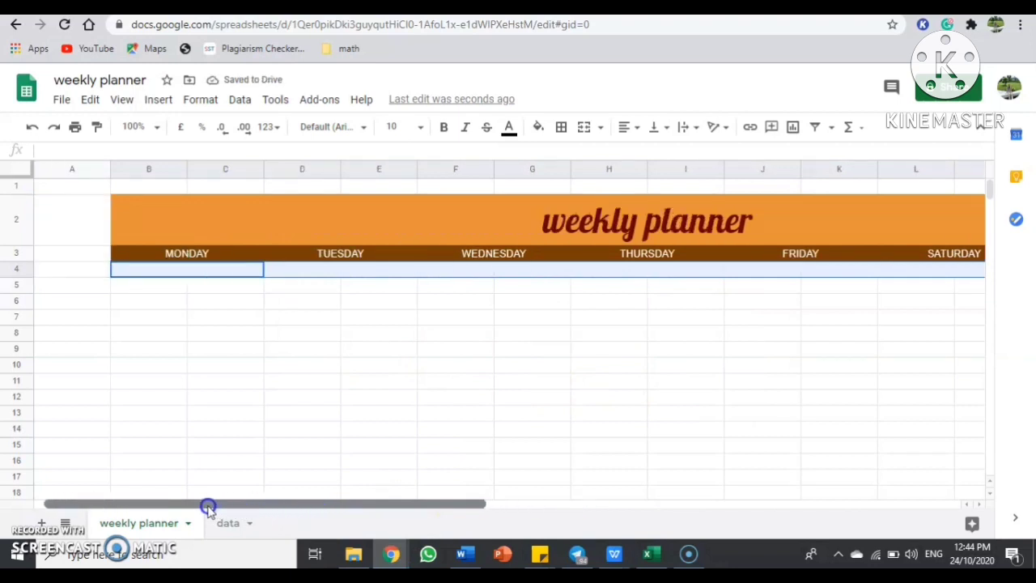
double_click(237, 269)
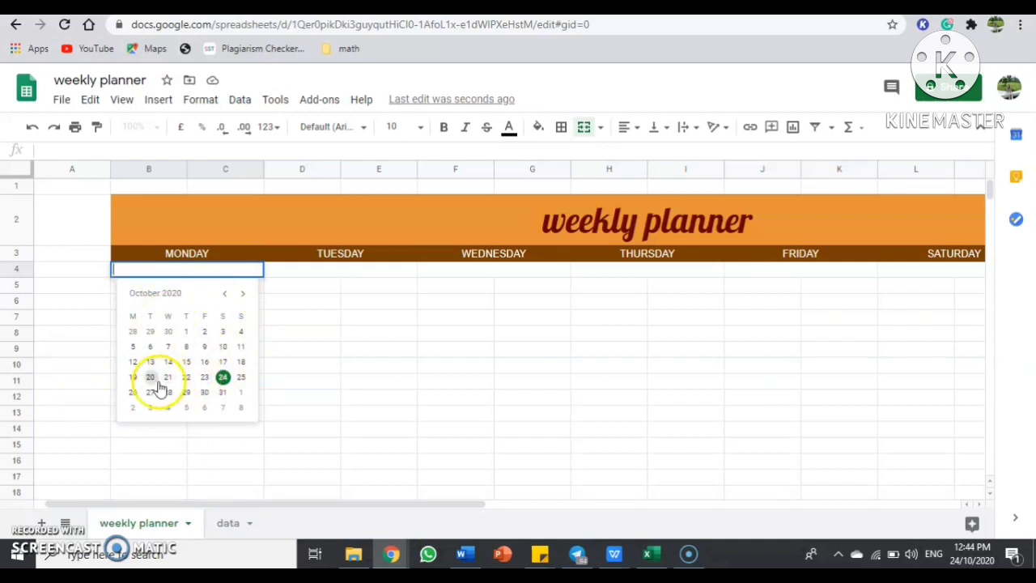
click(133, 392)
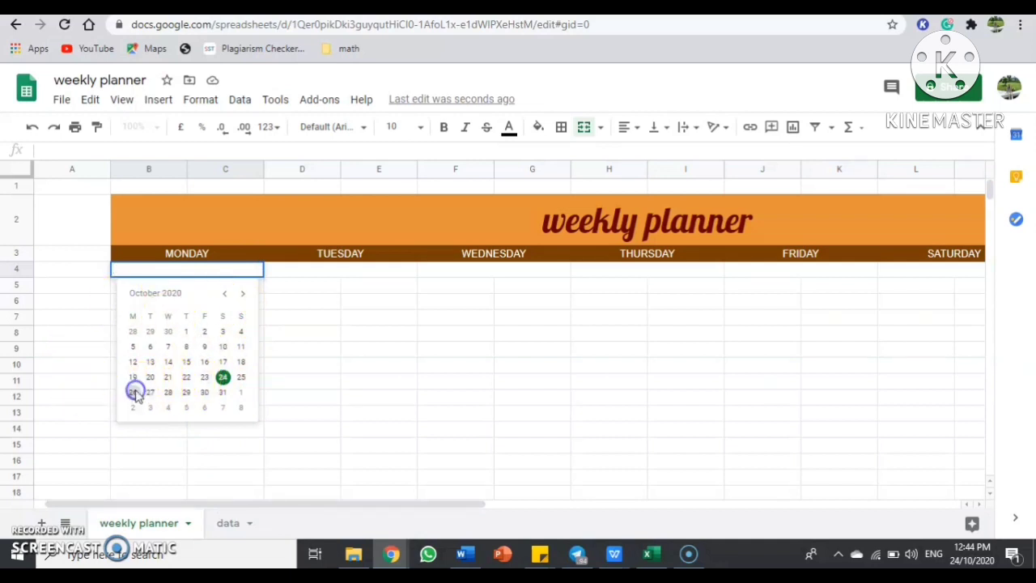
click(148, 382)
double_click(292, 269)
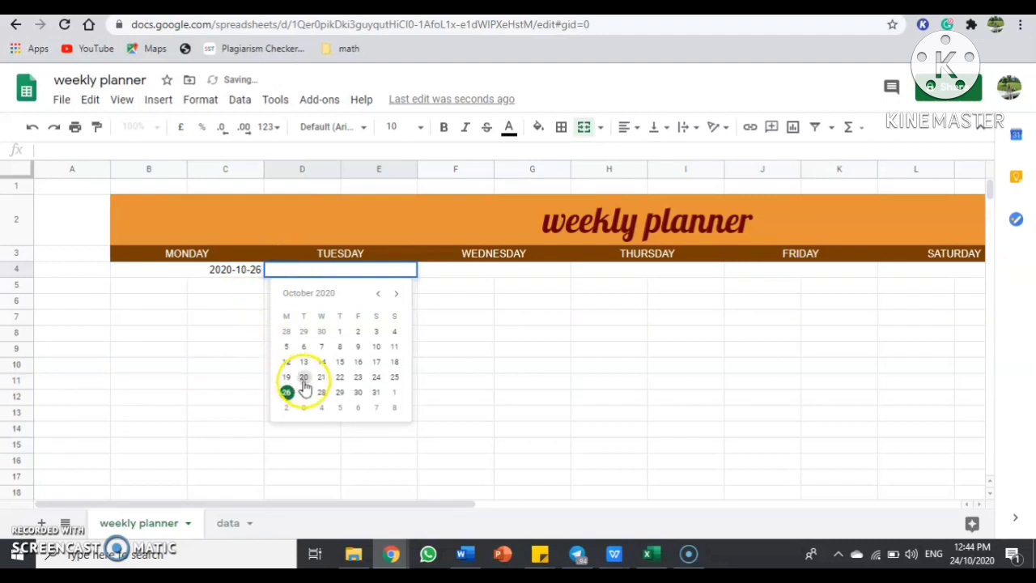
click(306, 395)
click(301, 384)
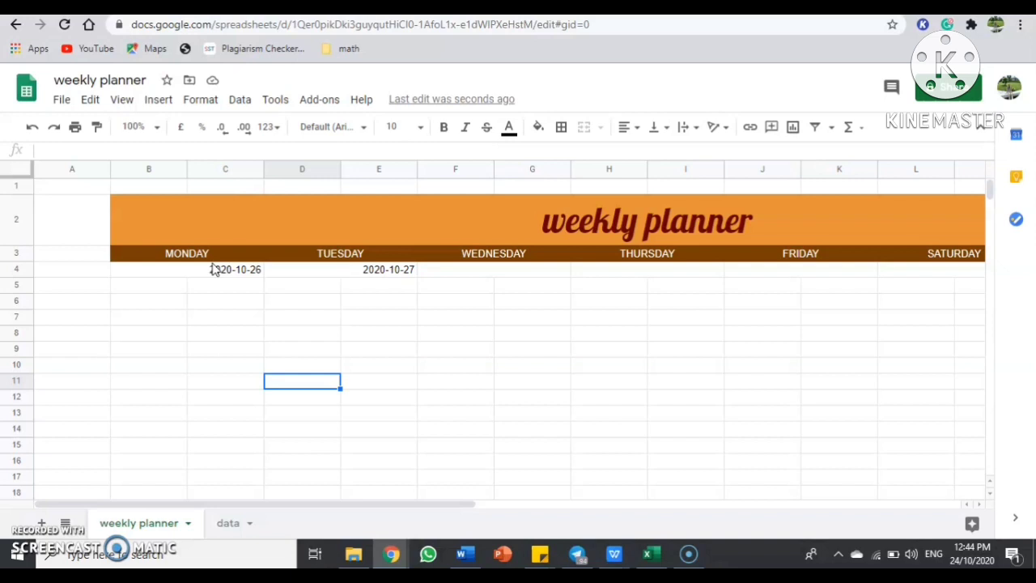
click(226, 279)
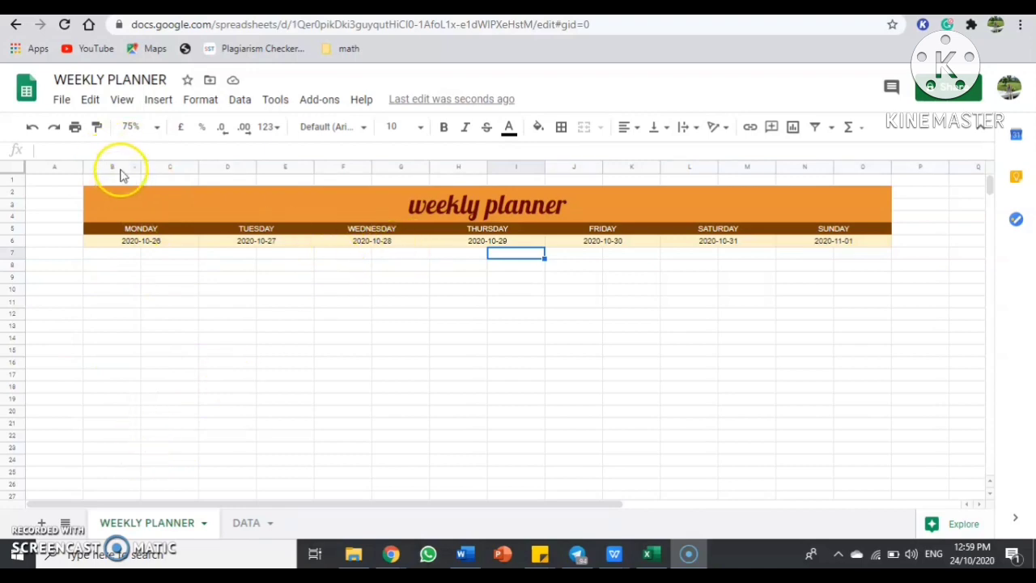
Widen all planner columns B to O together to about double their width.
mouse_move(178, 170)
mouse_down()
mouse_move(685, 194)
mouse_move(850, 189)
mouse_up()
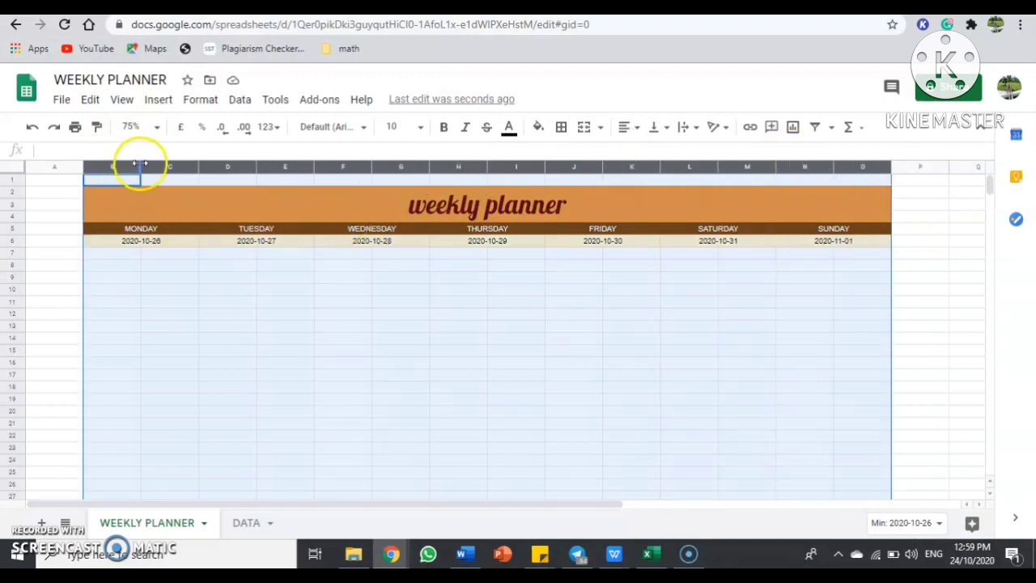
drag(140, 164, 199, 194)
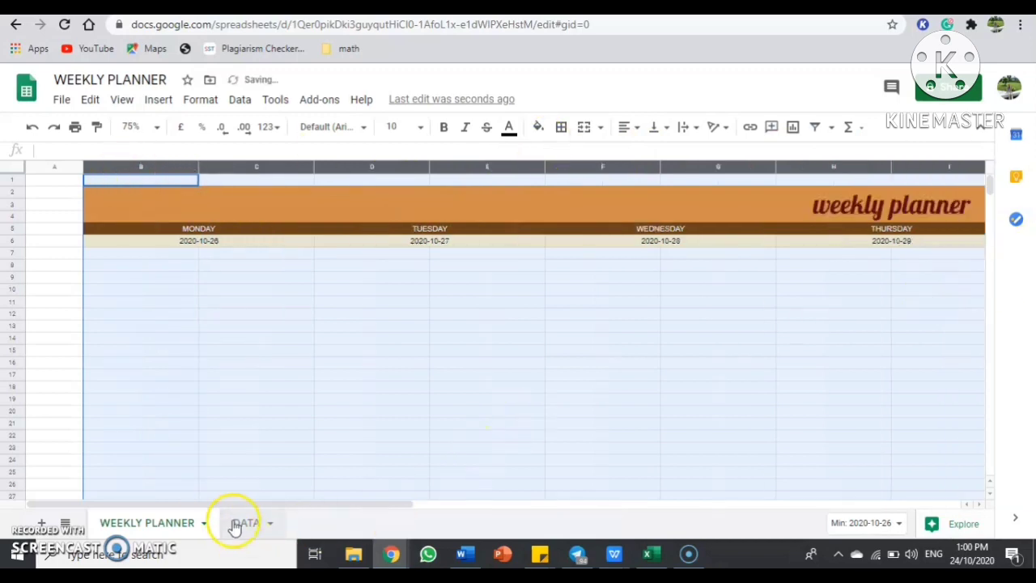
mouse_move(247, 502)
mouse_down()
mouse_move(337, 517)
mouse_move(247, 504)
mouse_up()
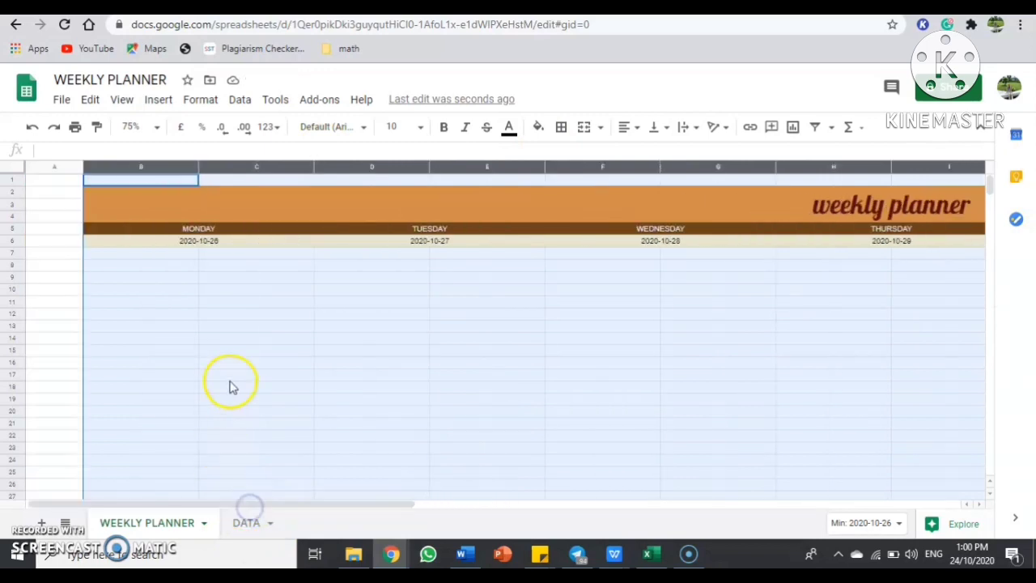
click(122, 356)
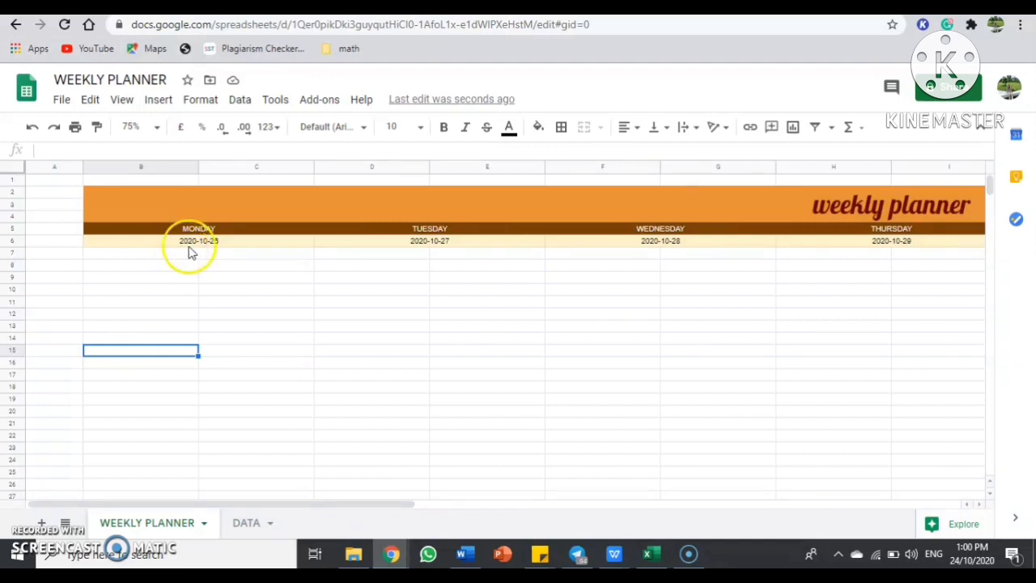
Narrow columns B, D, F, H, J and L, the first column under each day from MONDAY to SATURDAY, to about a fifth of their width.
click(189, 256)
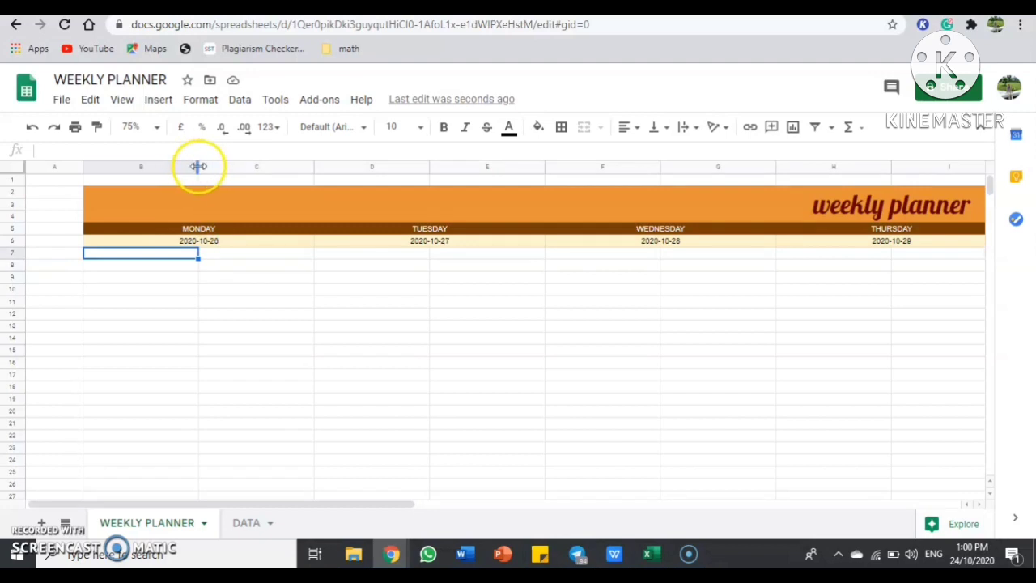
drag(198, 170, 105, 169)
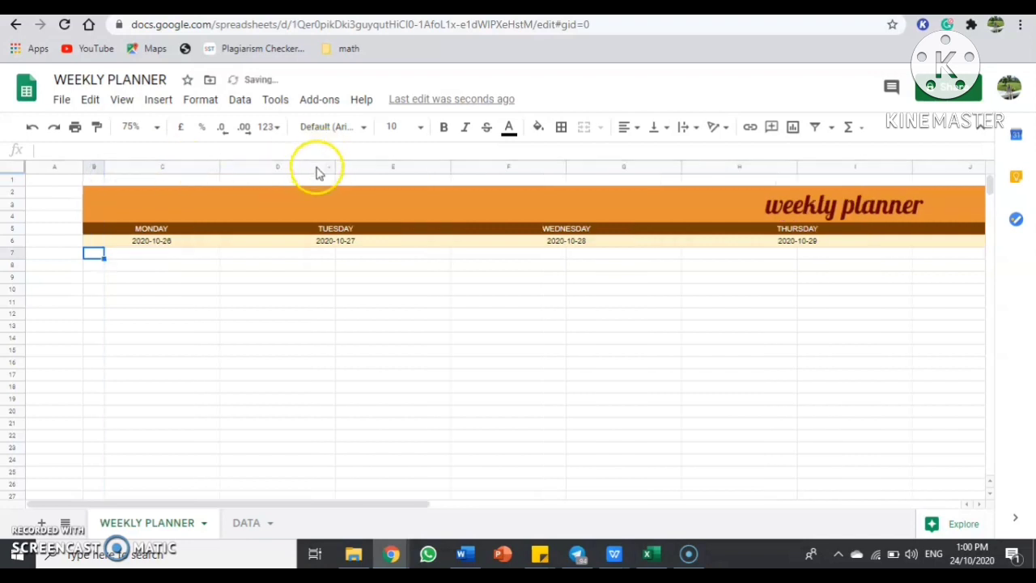
drag(332, 167, 243, 176)
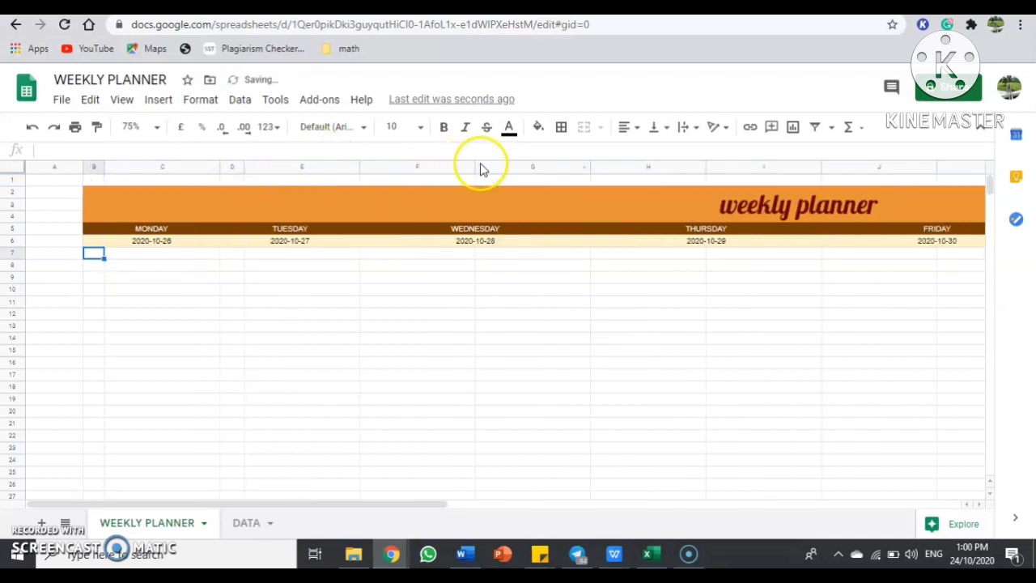
drag(474, 167, 385, 187)
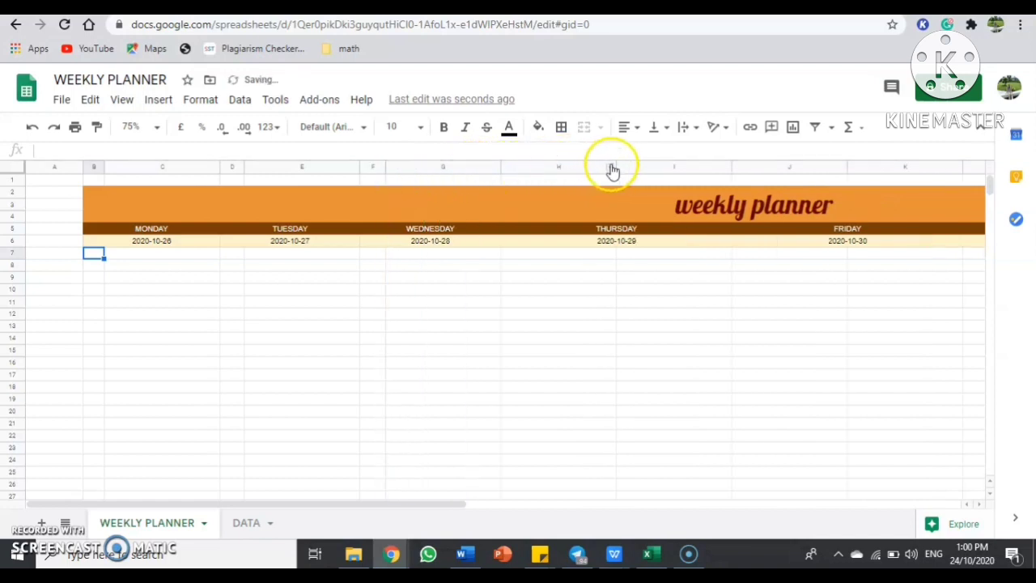
drag(616, 167, 525, 173)
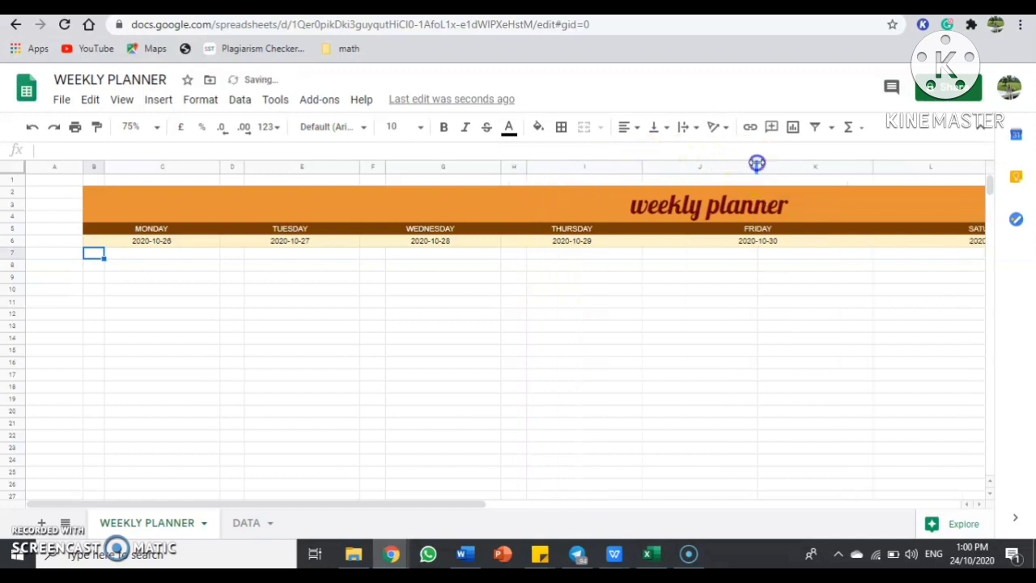
drag(755, 167, 665, 177)
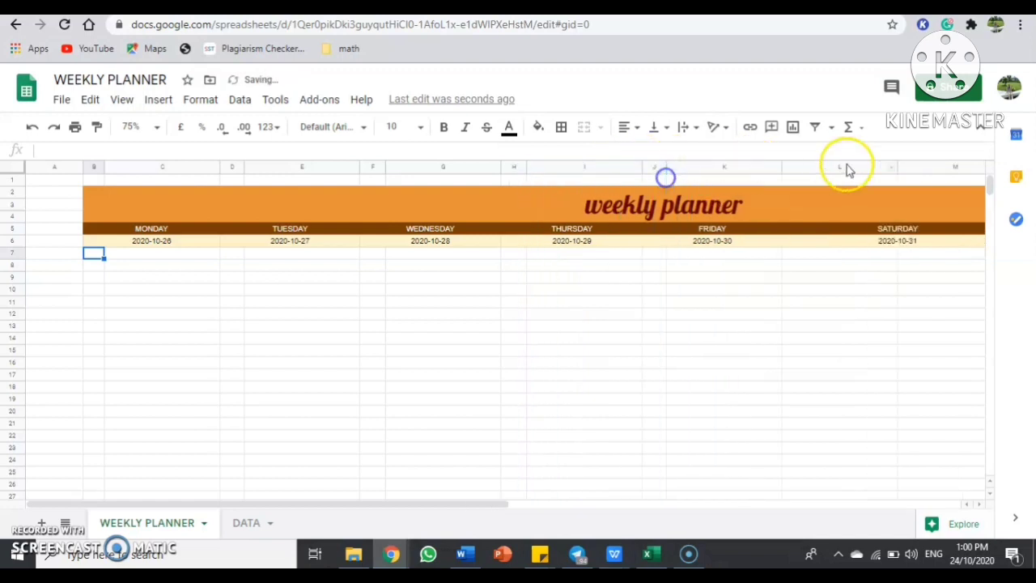
drag(896, 168, 807, 173)
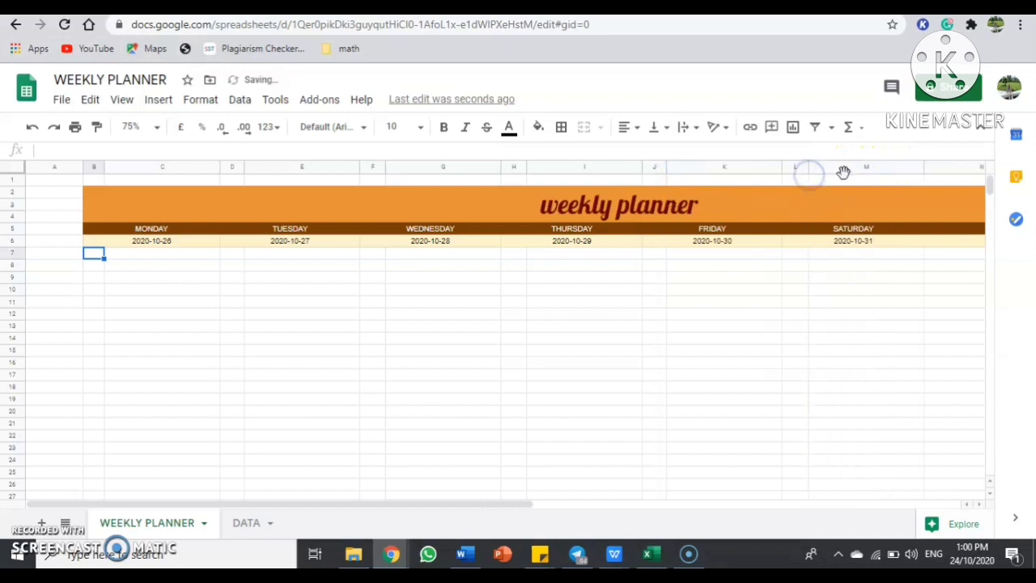
Narrow column N, the first column under SUNDAY, to match the other slim day columns.
click(934, 169)
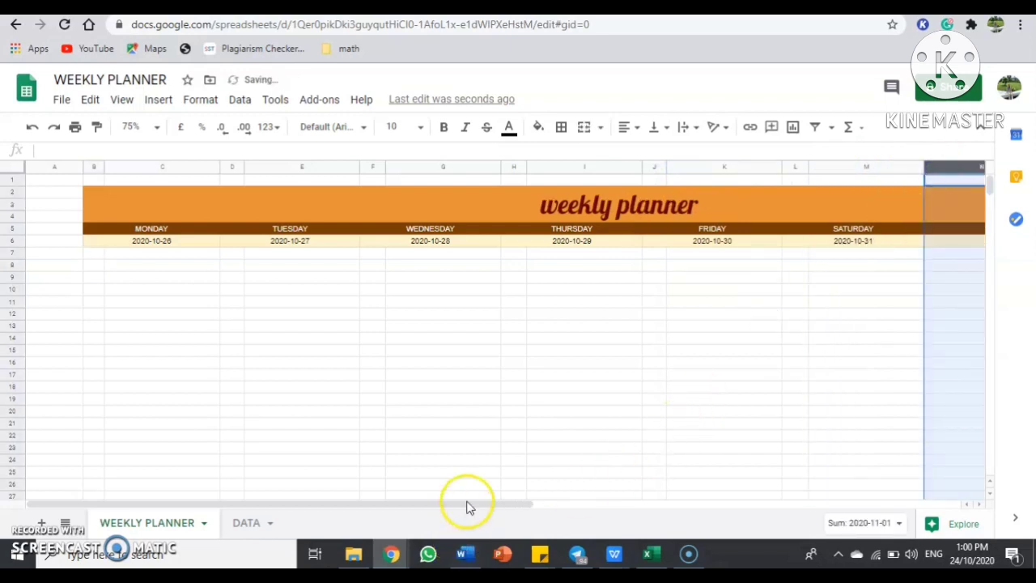
drag(465, 504, 596, 501)
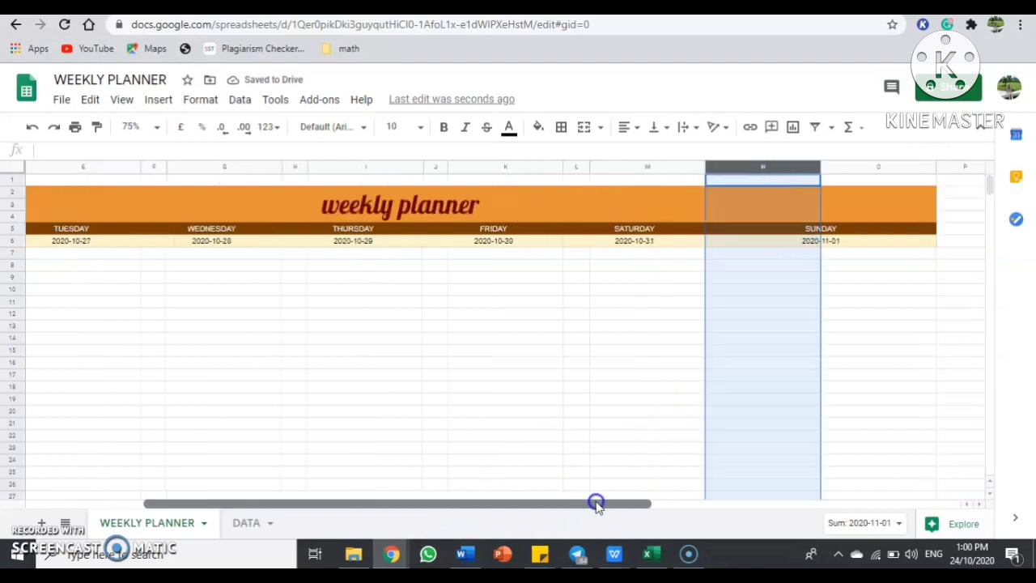
right_click(812, 168)
click(773, 179)
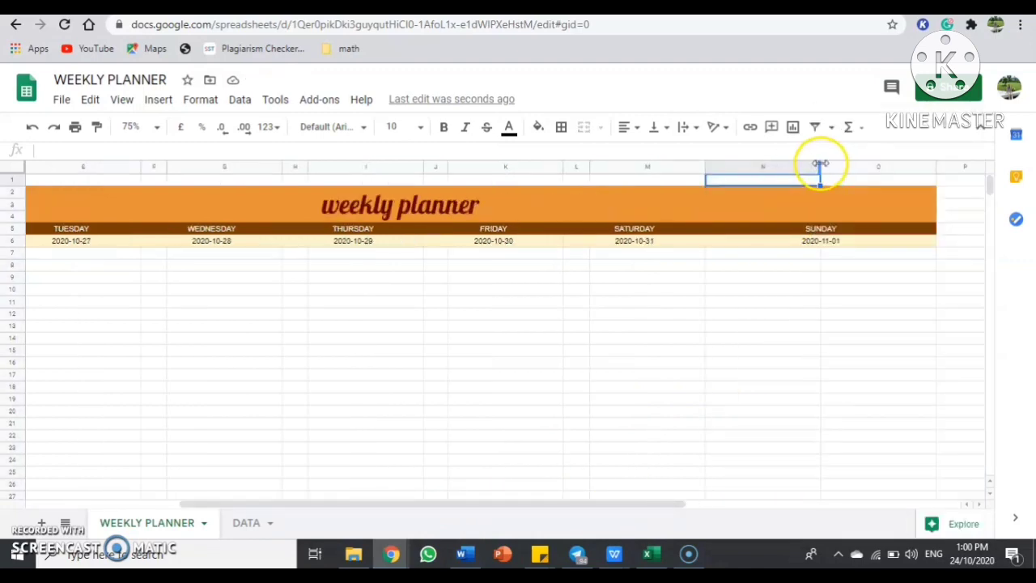
drag(820, 167, 725, 192)
drag(423, 507, 237, 544)
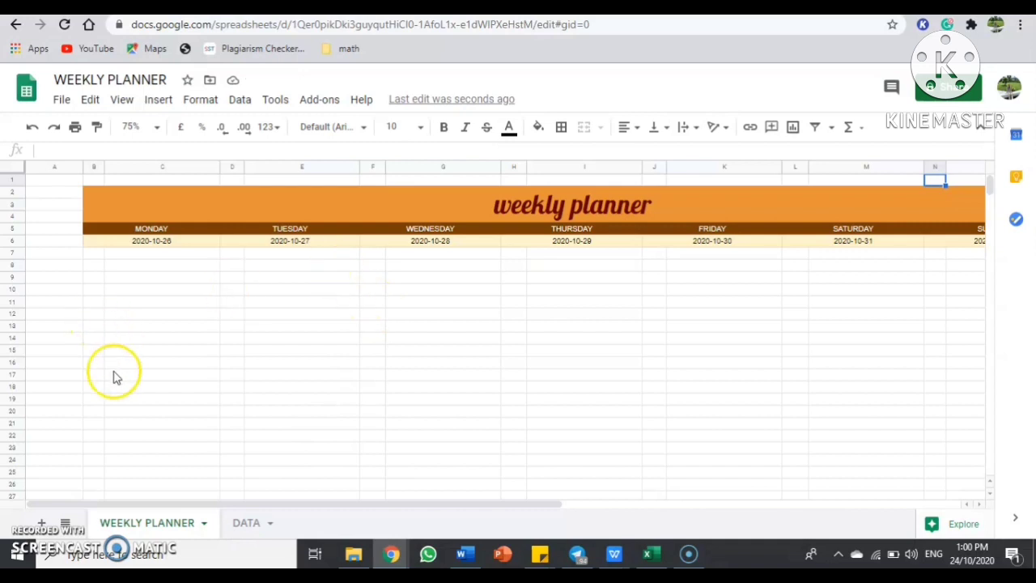
Enter the heading THINGS TO DO in cell A3 of the DATA sheet and widen column A.
click(249, 525)
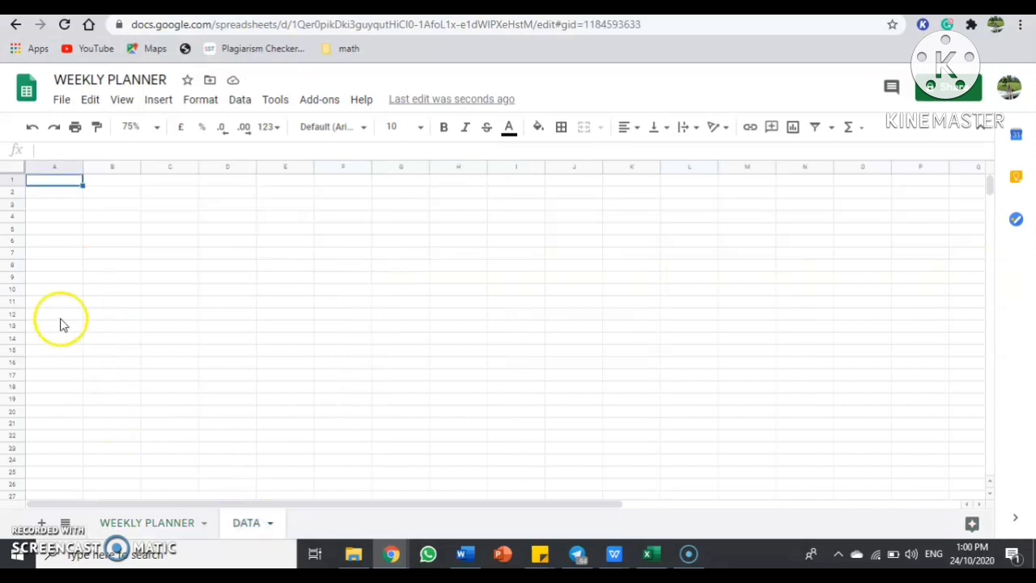
click(57, 211)
click(60, 213)
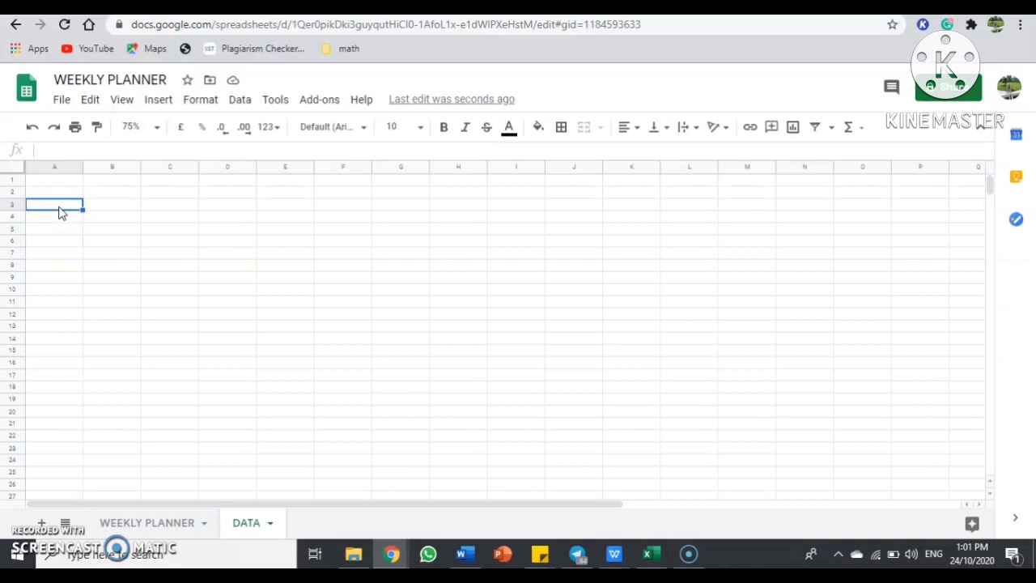
drag(58, 209, 97, 209)
click(70, 209)
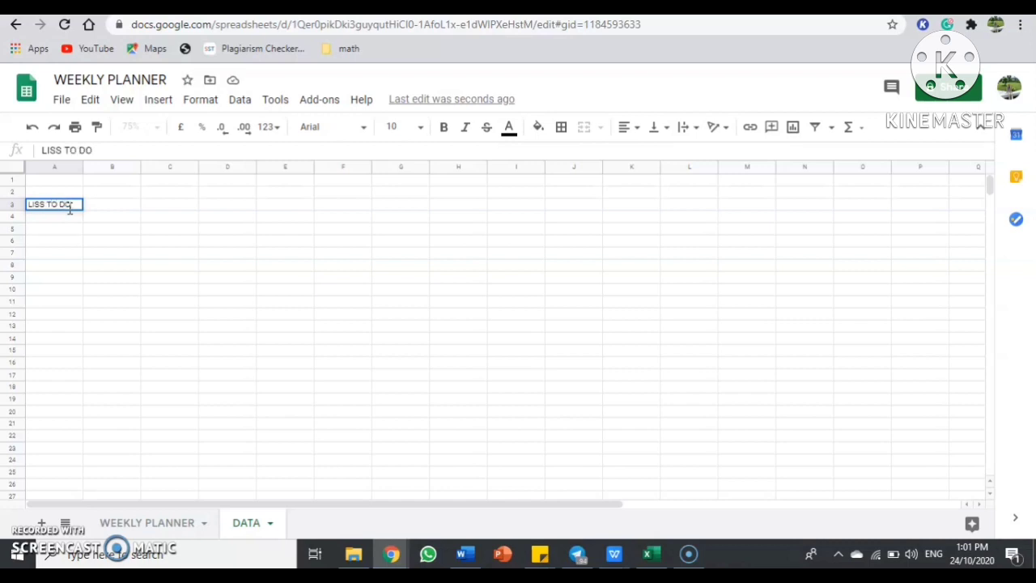
double_click(66, 202)
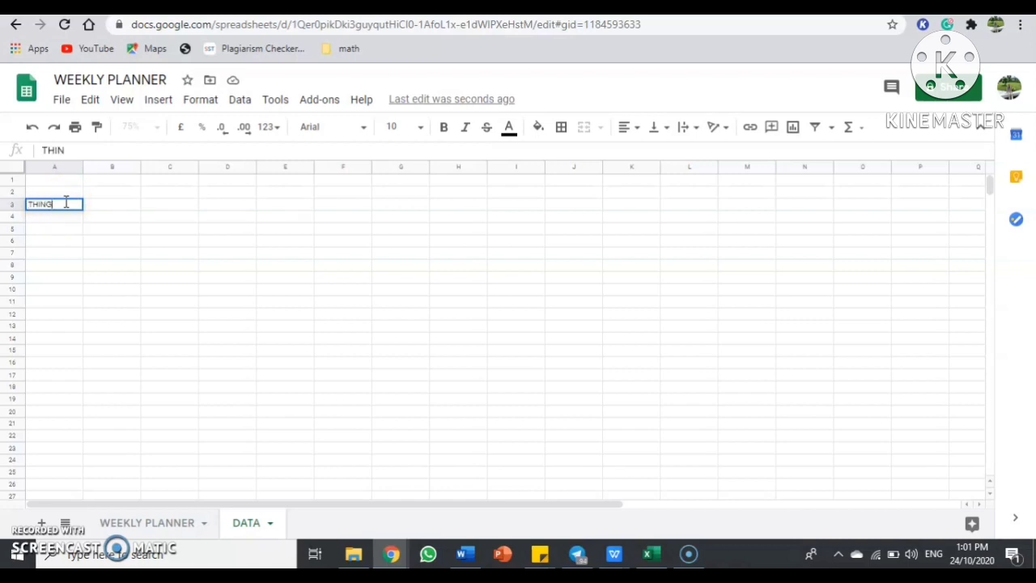
text(O DO)
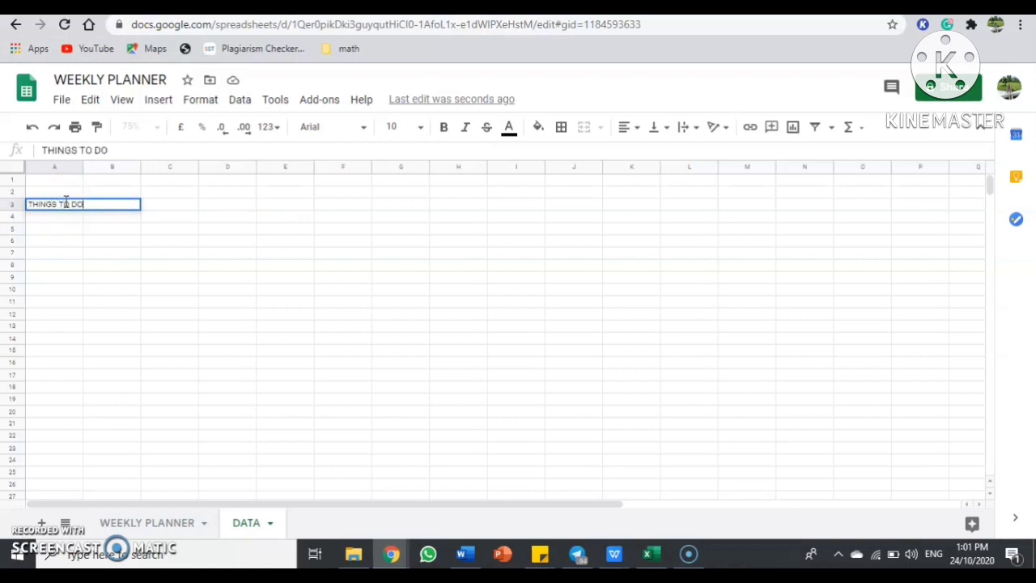
click(102, 232)
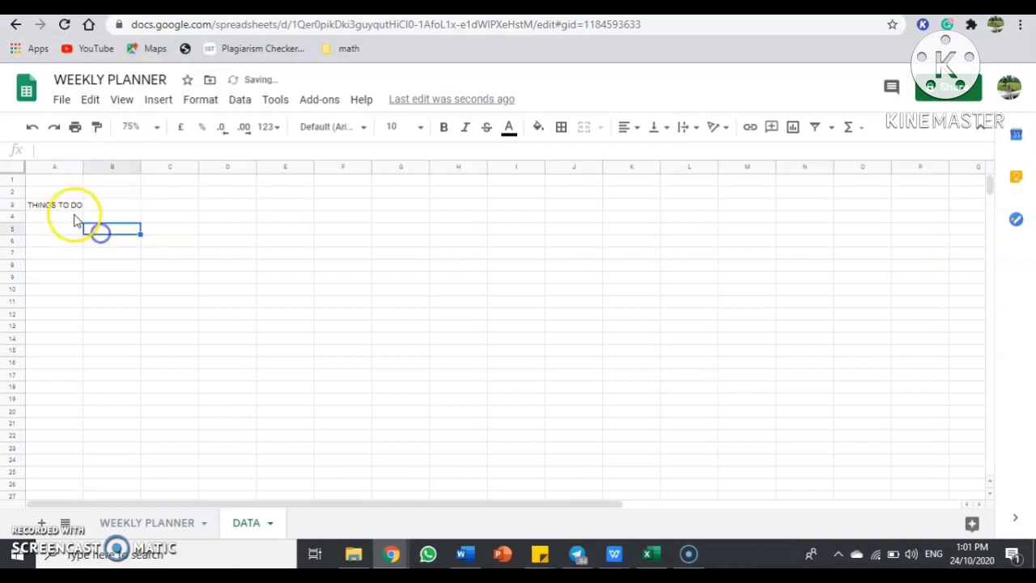
drag(82, 167, 176, 167)
click(57, 217)
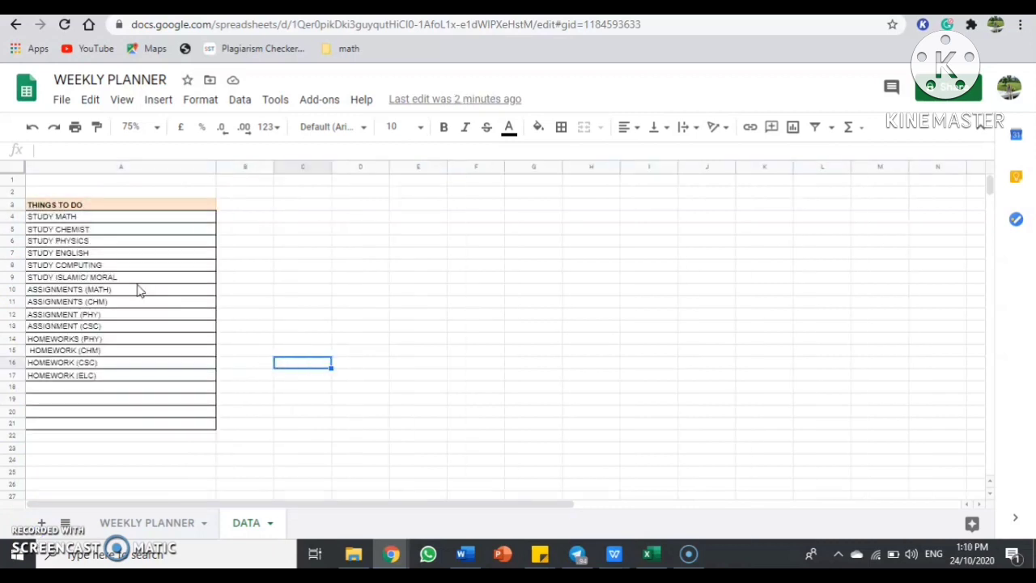
Start a data validation rule on the WEEKLY PLANNER sheet with the cell range B7:O28.
click(167, 521)
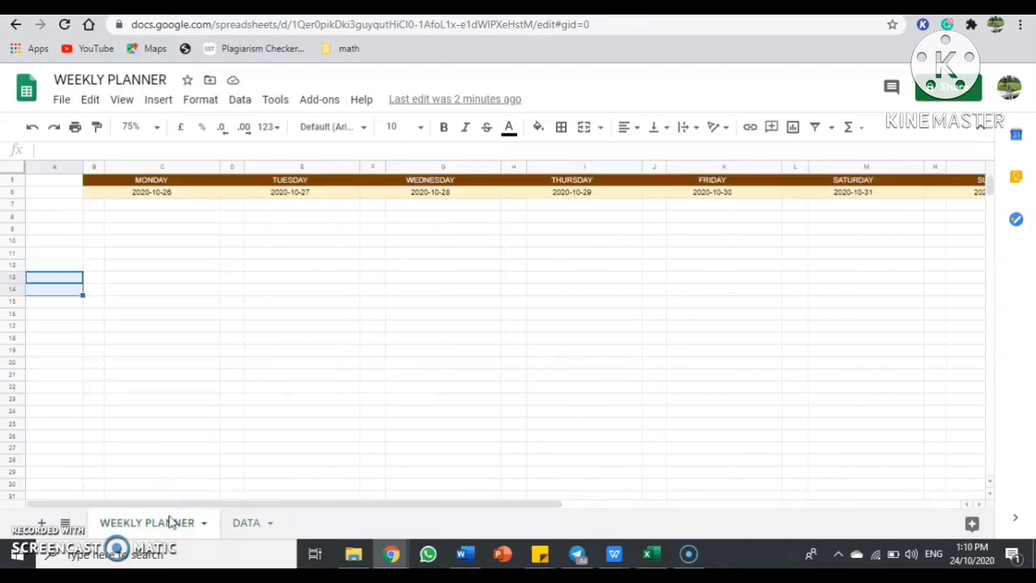
click(171, 521)
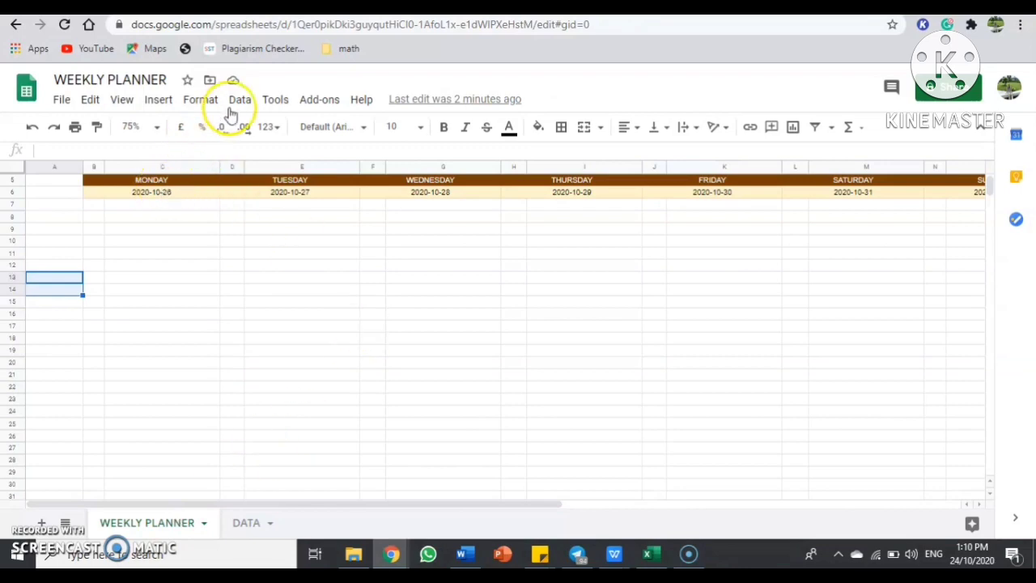
click(238, 100)
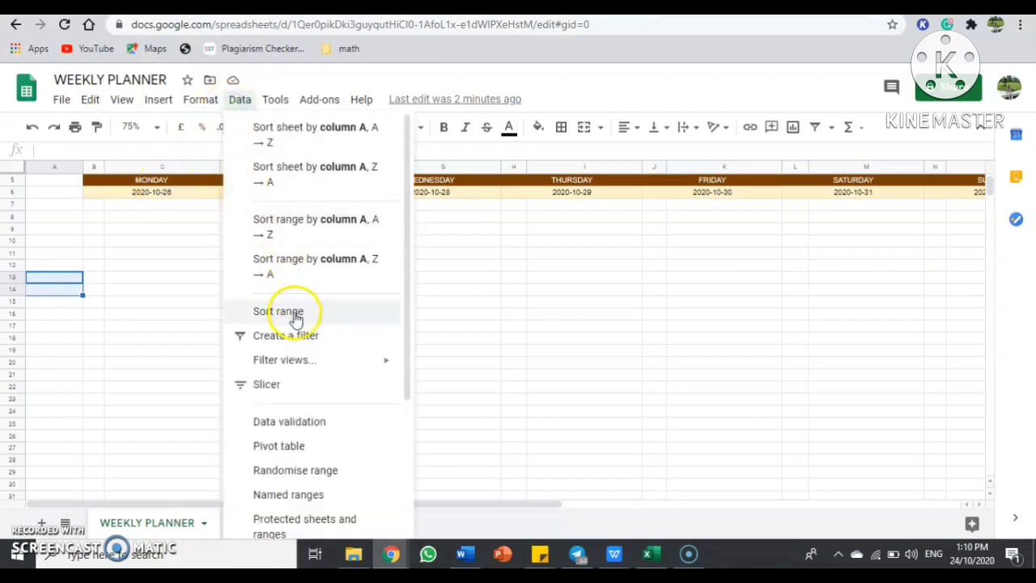
click(294, 362)
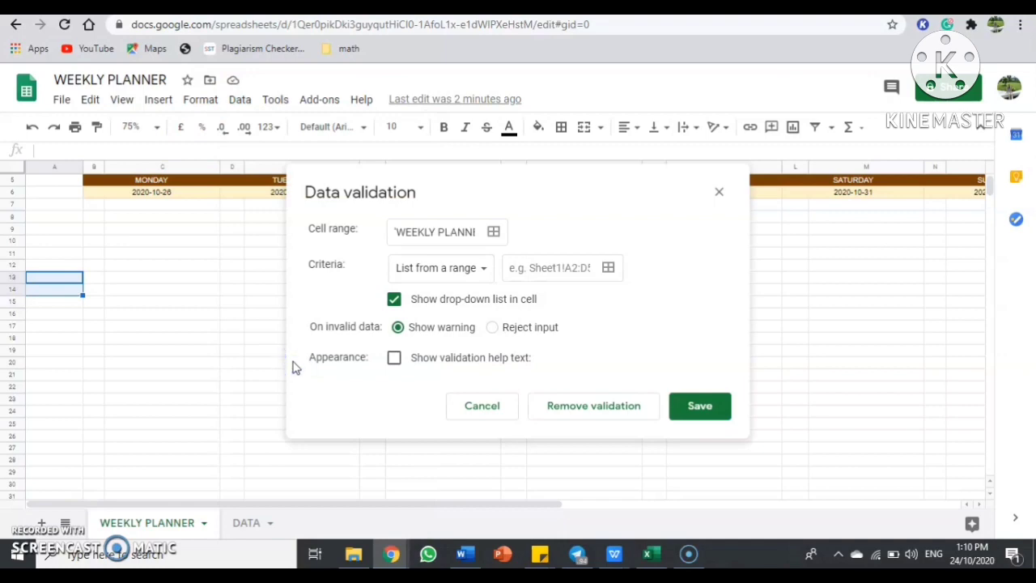
click(494, 232)
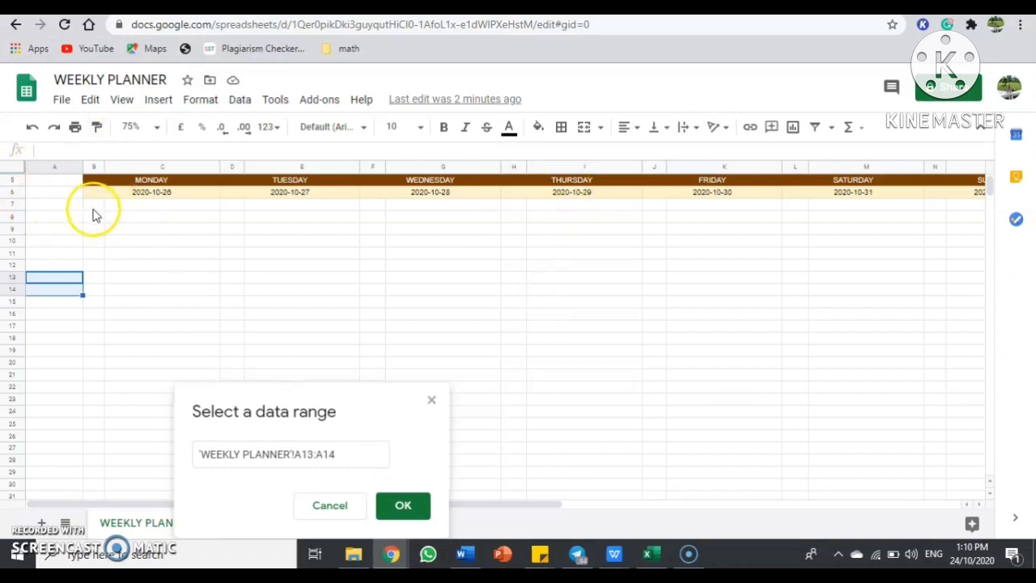
drag(93, 205, 539, 435)
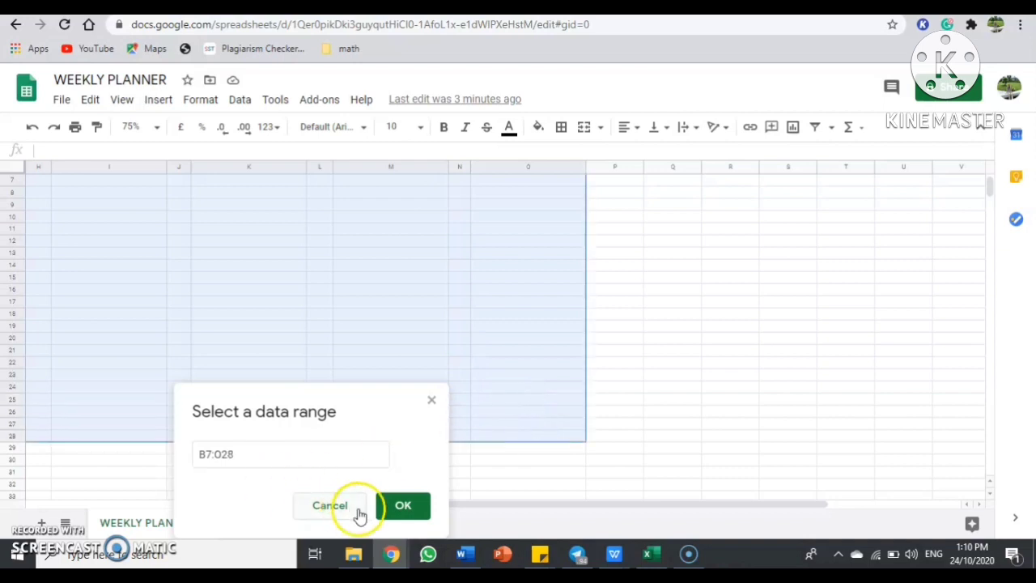
click(402, 503)
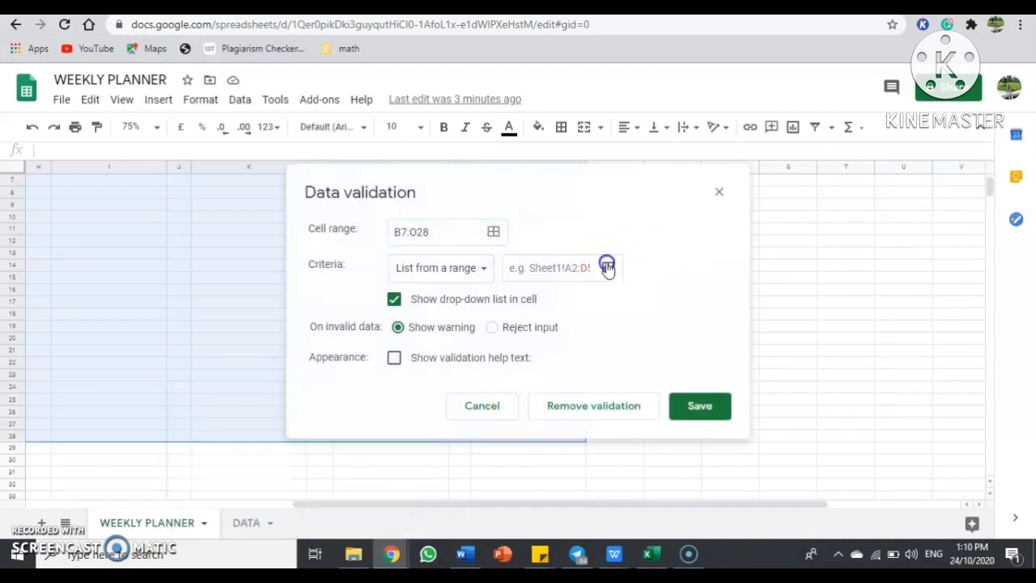
Set the rule's list source to DATA!A4:A100 and save the data validation.
click(608, 267)
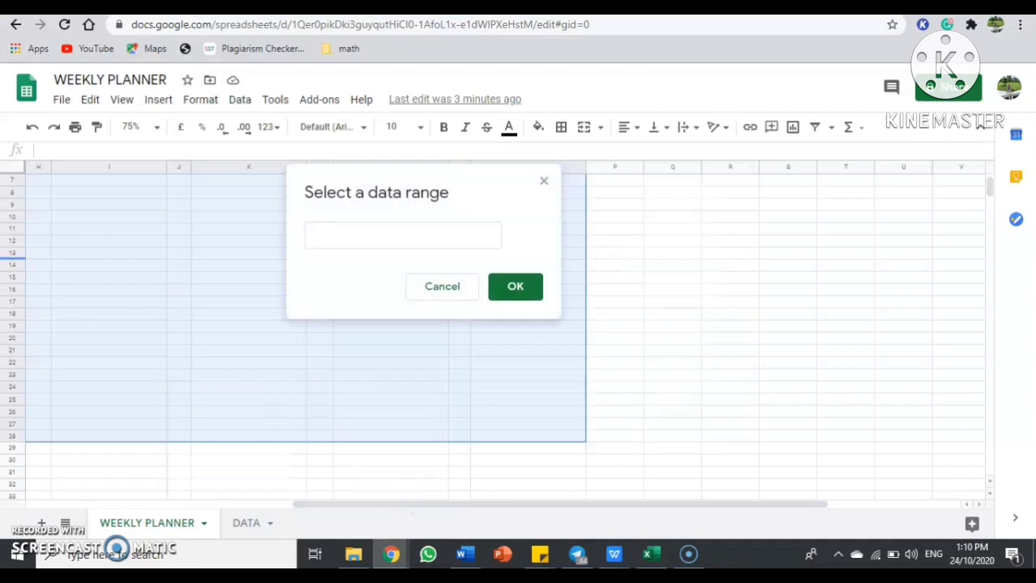
click(249, 521)
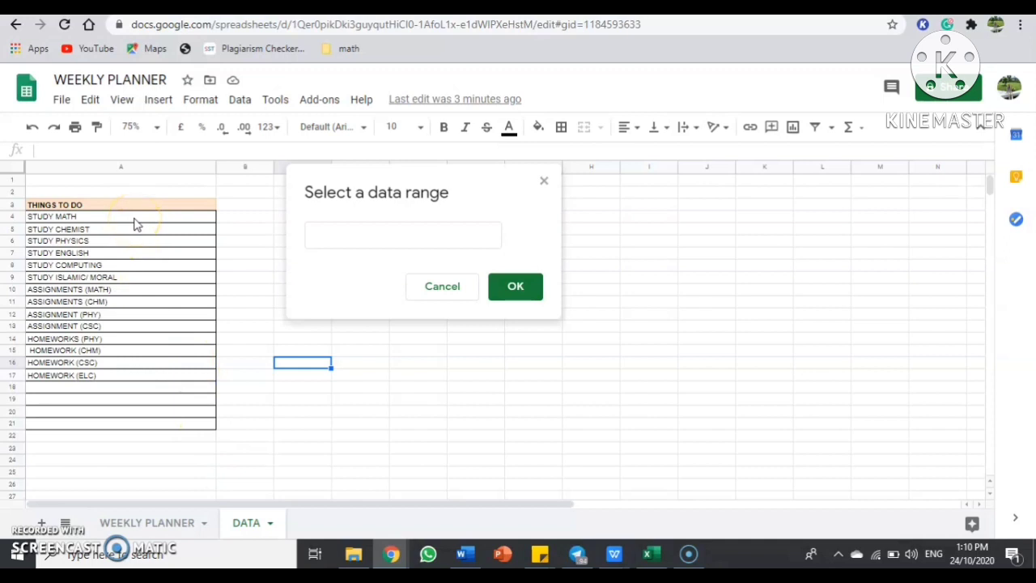
drag(136, 225, 157, 496)
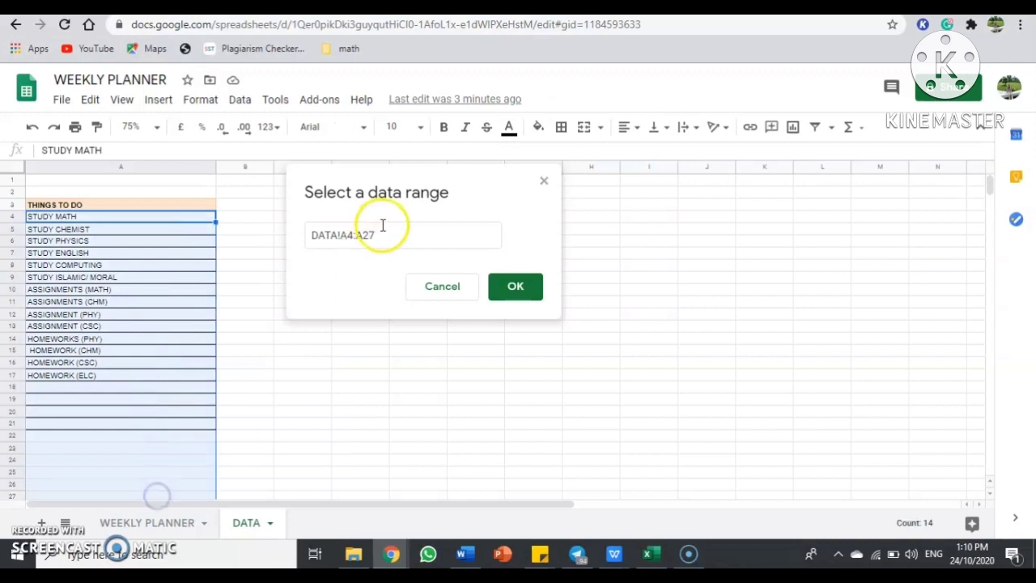
click(384, 234)
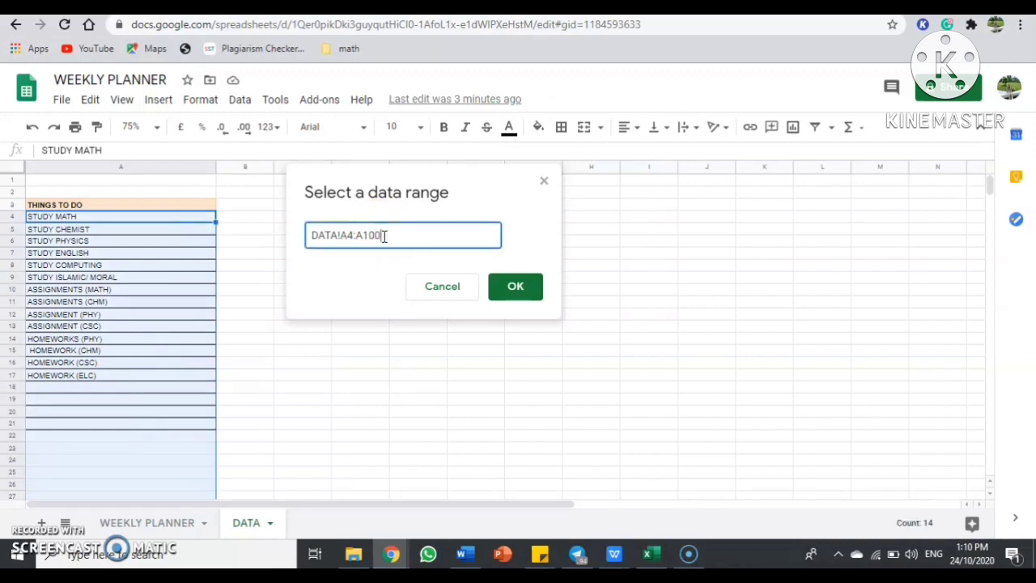
click(515, 288)
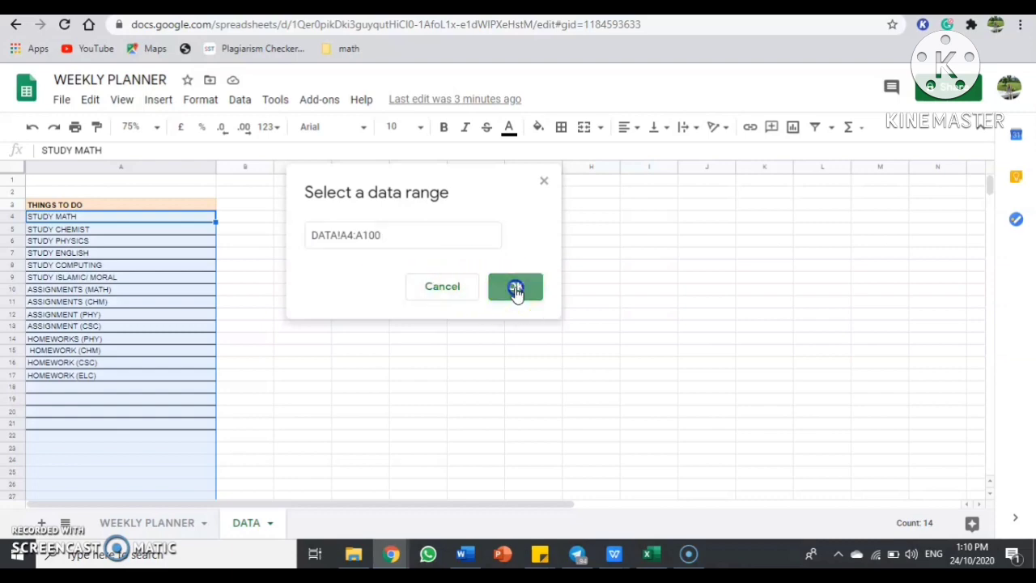
click(159, 522)
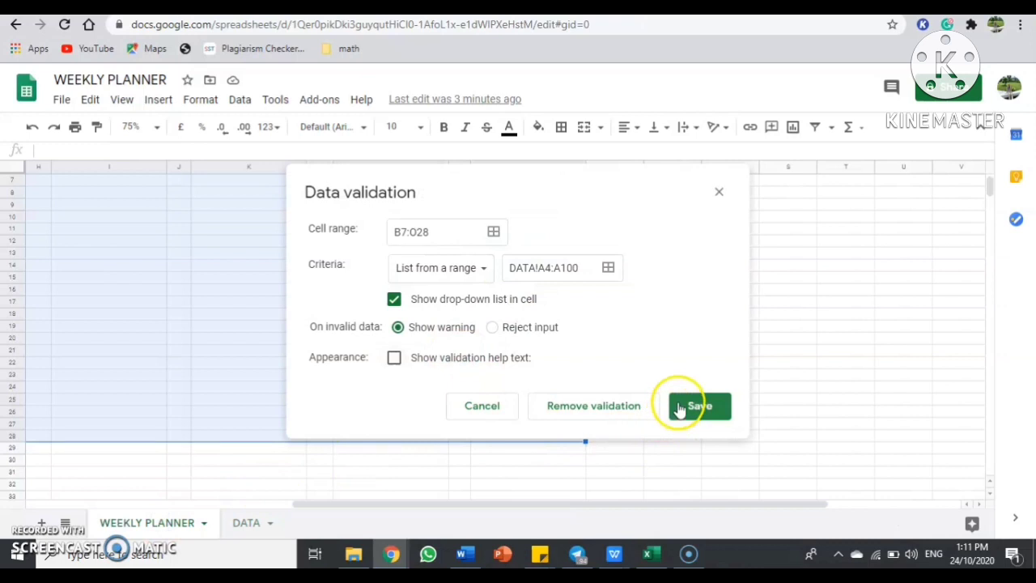
click(678, 407)
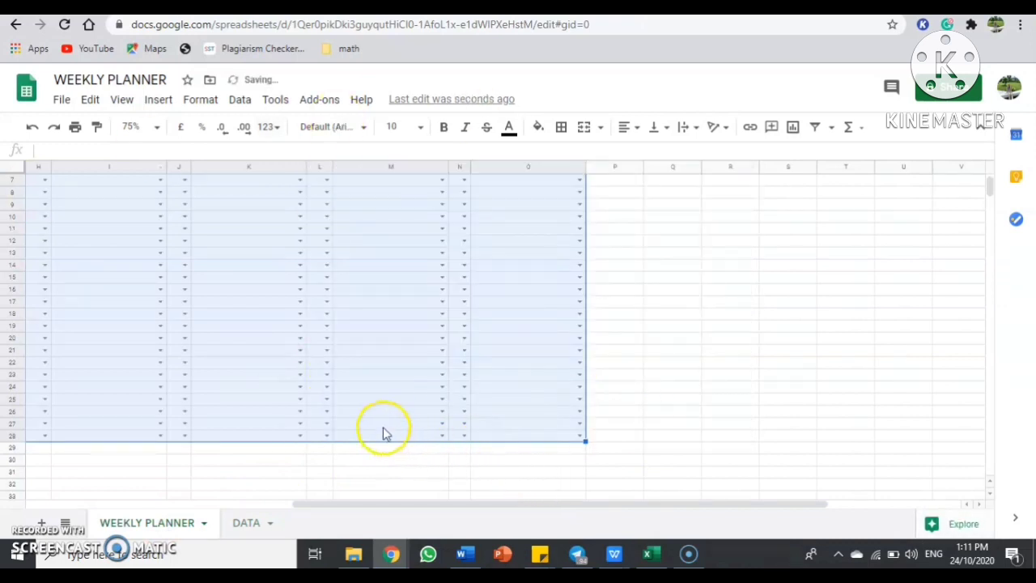
Open the drop-down list in cell C7 under MONDAY to check the available tasks.
scroll(383, 430, up, 2)
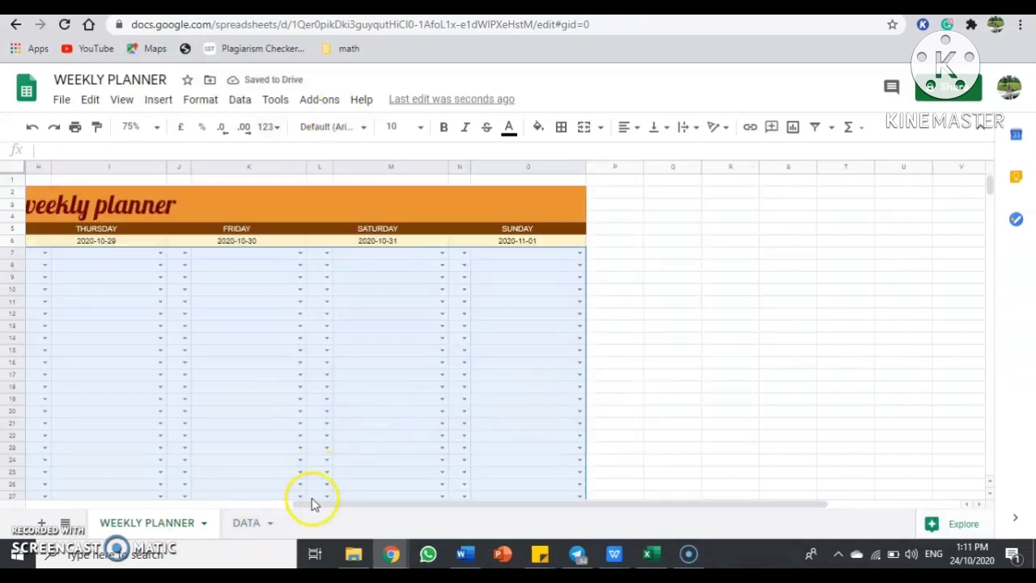
click(314, 497)
drag(322, 504, 16, 506)
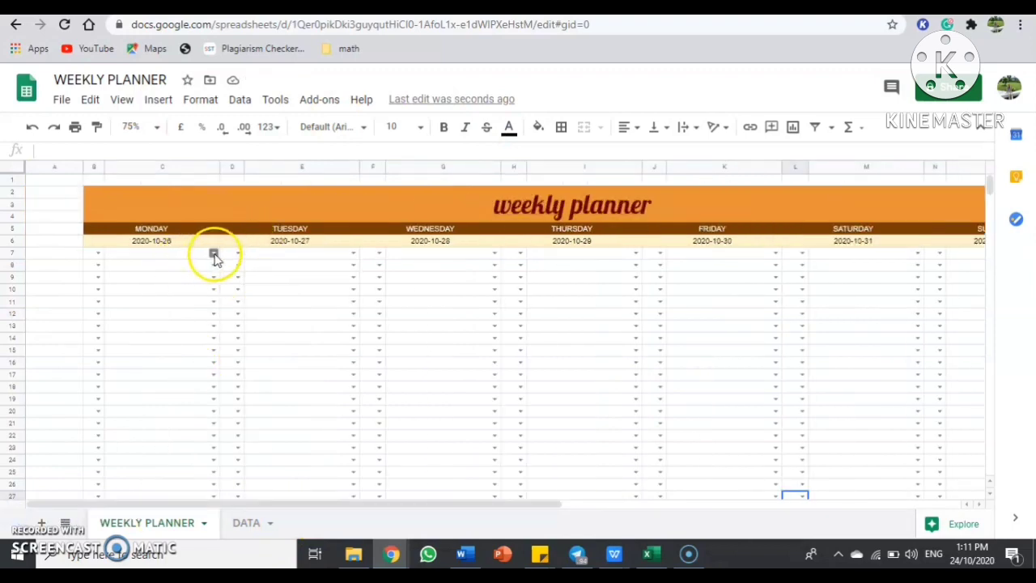
click(214, 255)
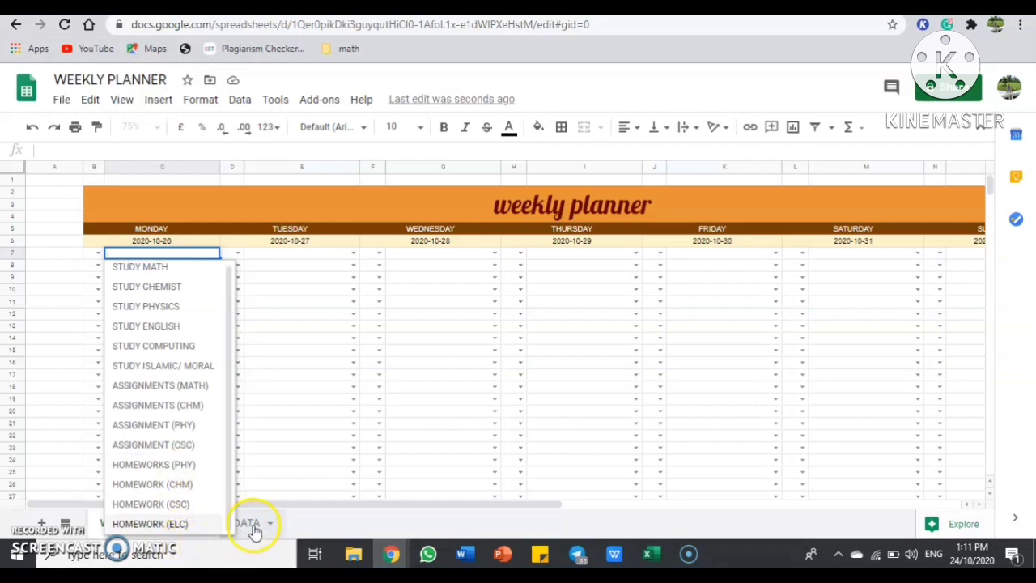
Add HOMEWORK (MATH) to the THINGS TO DO list in cell A18 of the DATA sheet.
click(249, 523)
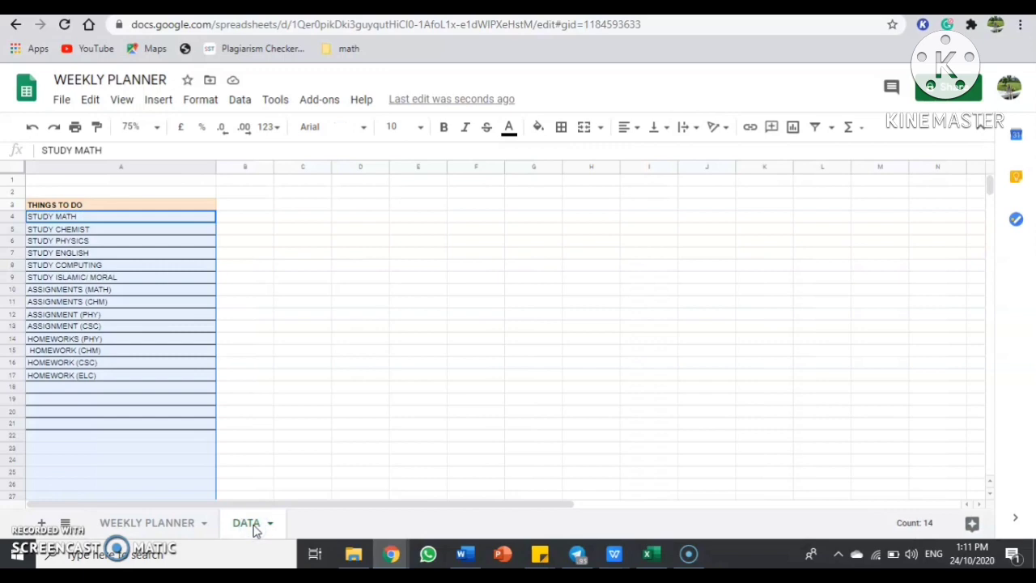
click(83, 376)
click(81, 390)
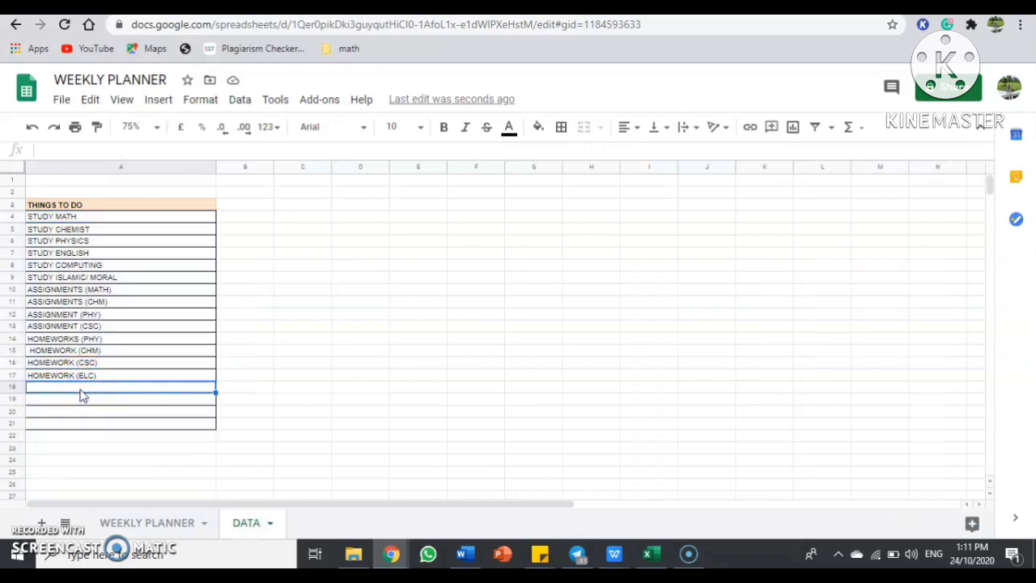
text(HOMEWORK (MATH)
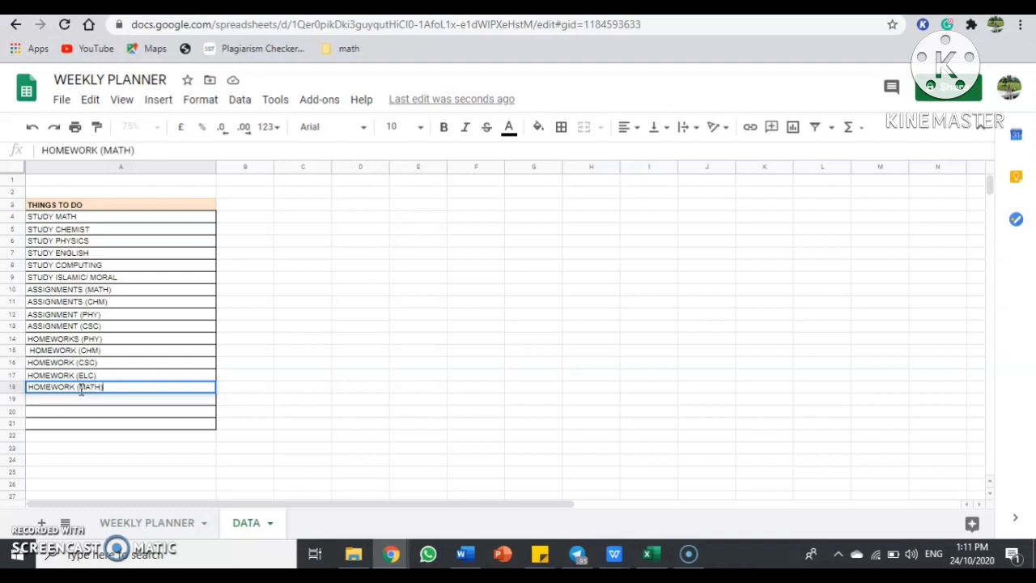
click(121, 428)
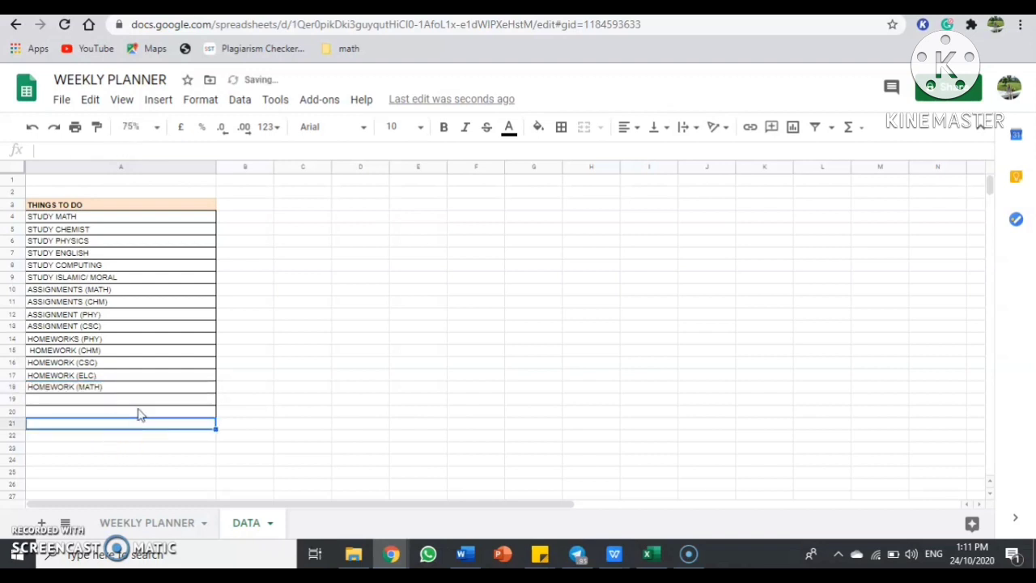
Check the drop-down in cell C7 of the WEEKLY PLANNER sheet for the HOMEWORK (MATH) entry and close it.
click(159, 522)
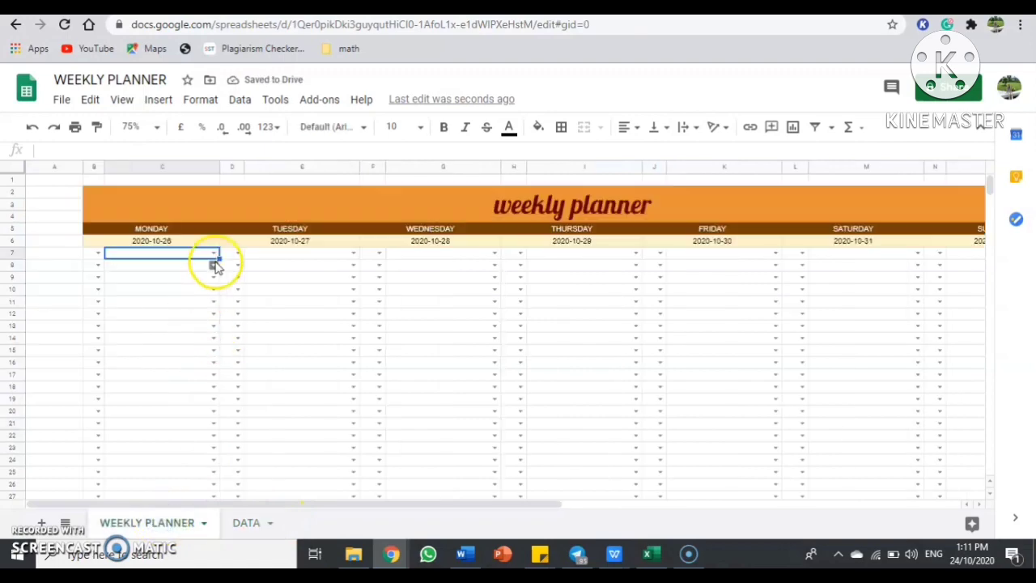
click(215, 254)
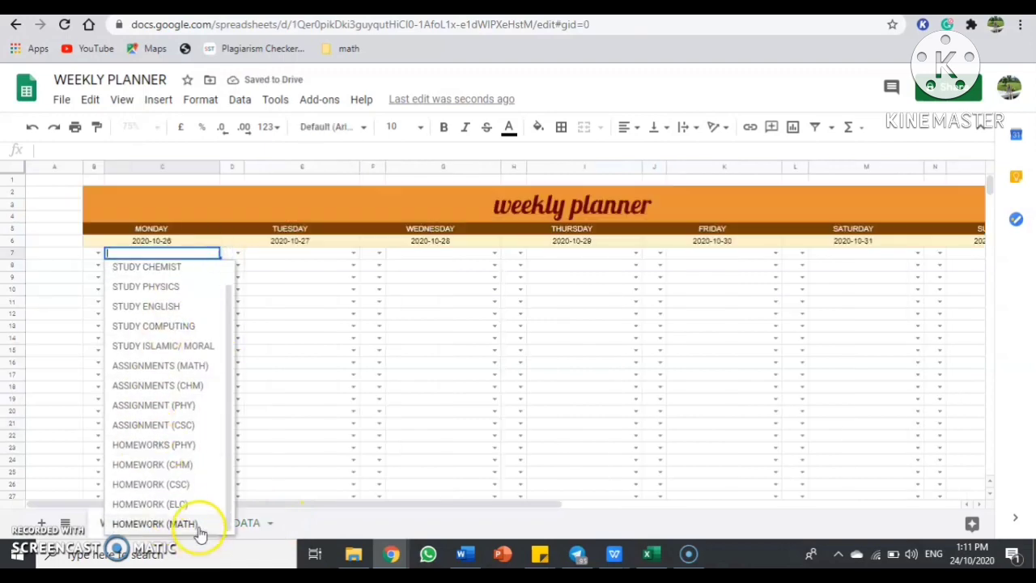
click(296, 369)
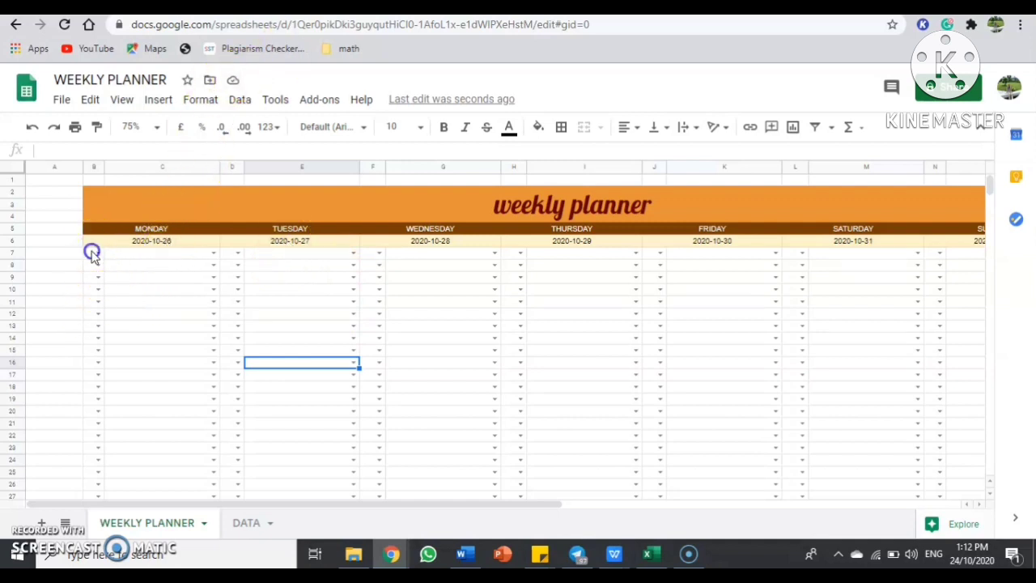
Remove the data validation from cells B7:B28, the slim column under MONDAY.
drag(93, 252, 95, 295)
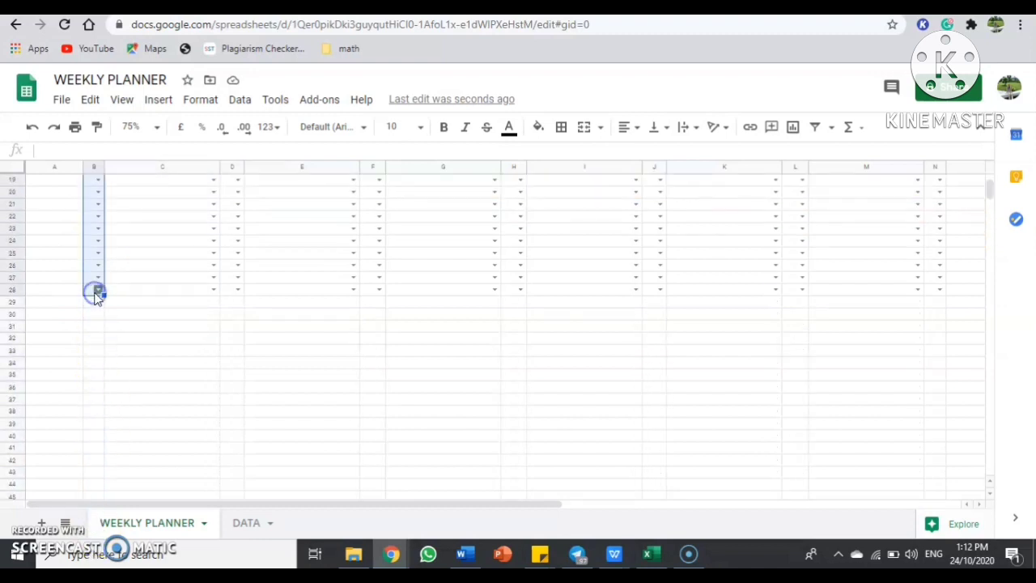
right_click(89, 228)
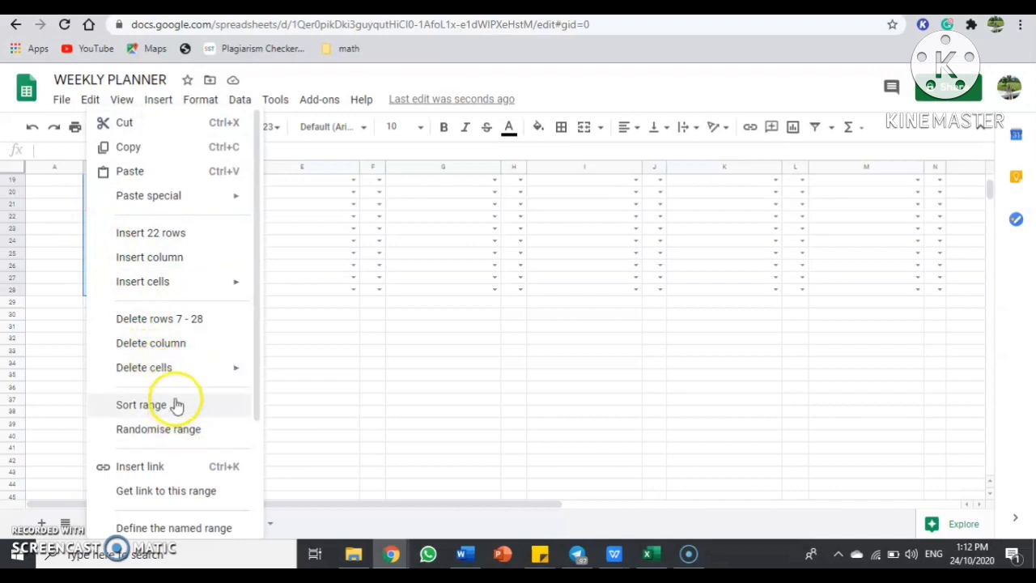
click(239, 100)
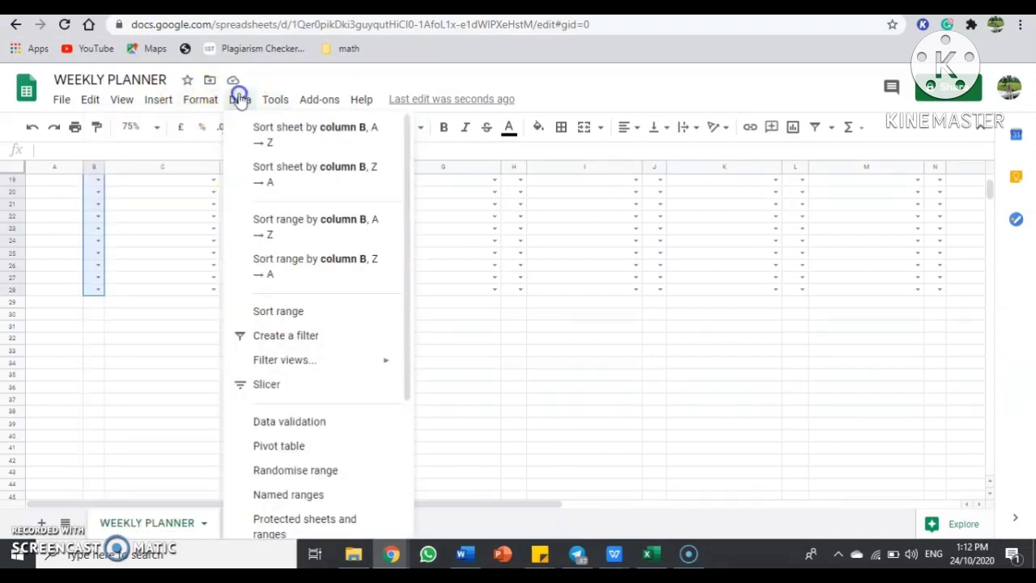
click(241, 99)
click(241, 98)
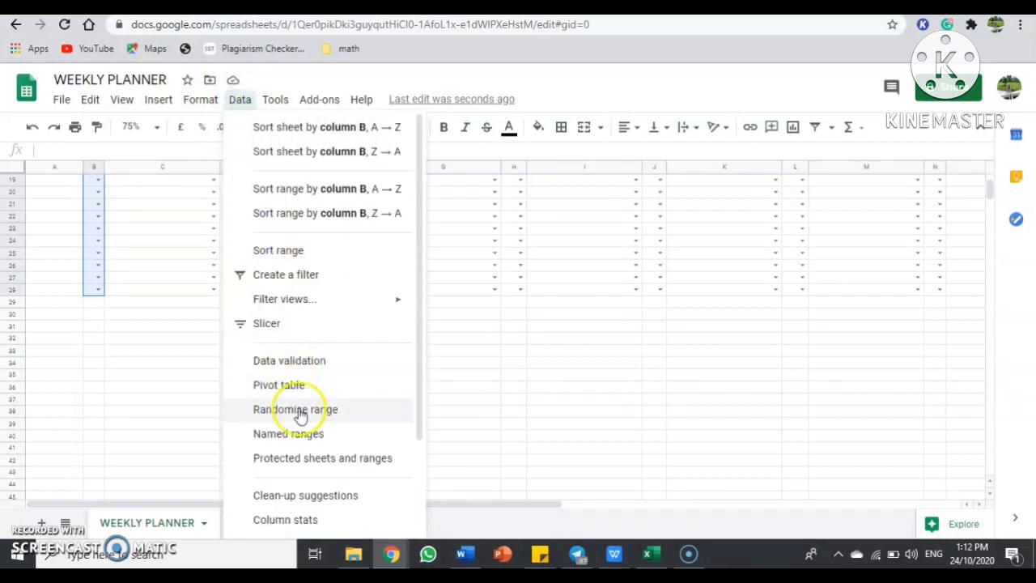
click(298, 368)
click(632, 412)
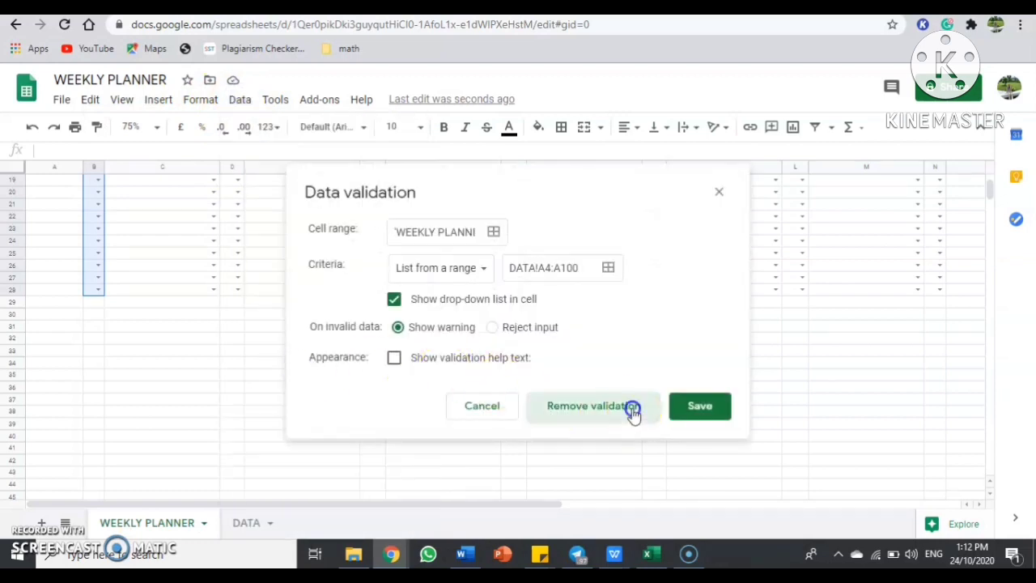
scroll(146, 387, up, 4)
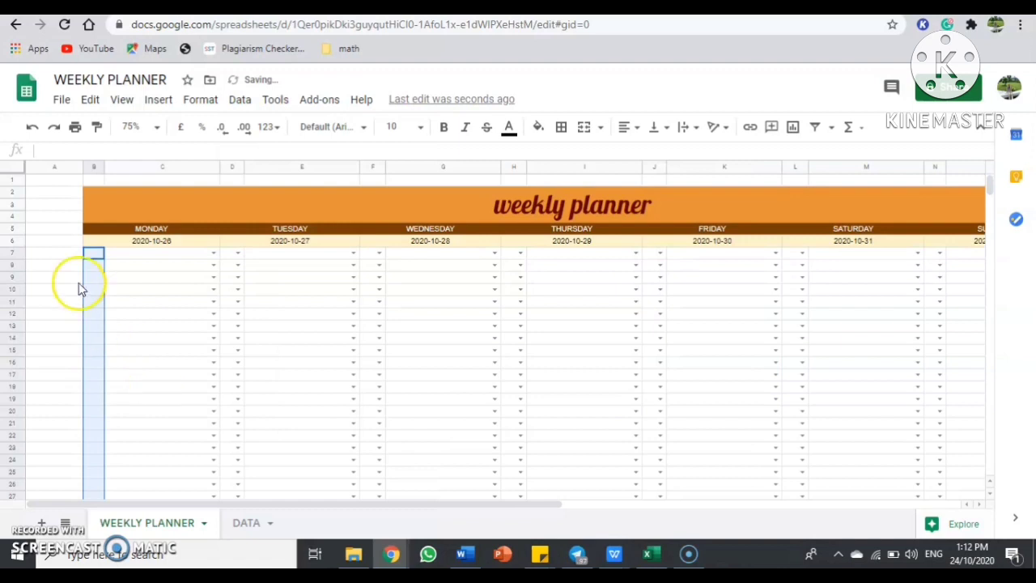
click(267, 235)
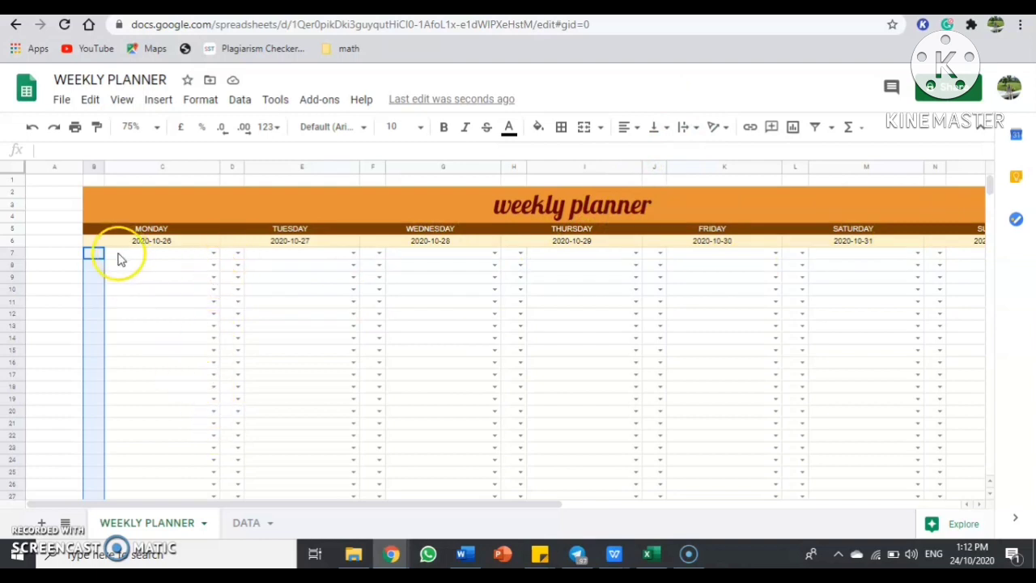
Insert tick boxes in cells B7:B28 under MONDAY.
scroll(170, 242, down, 1)
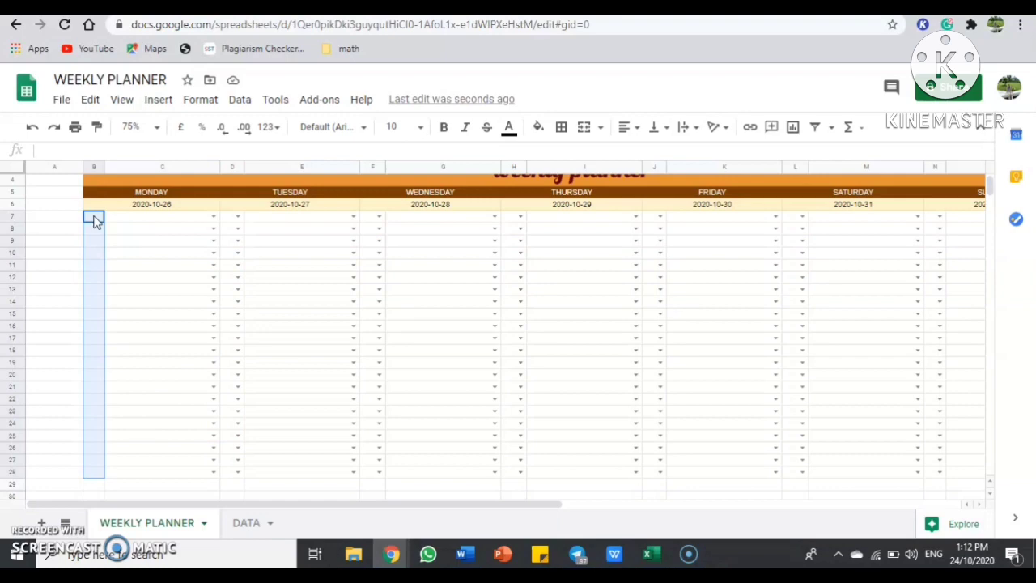
click(159, 100)
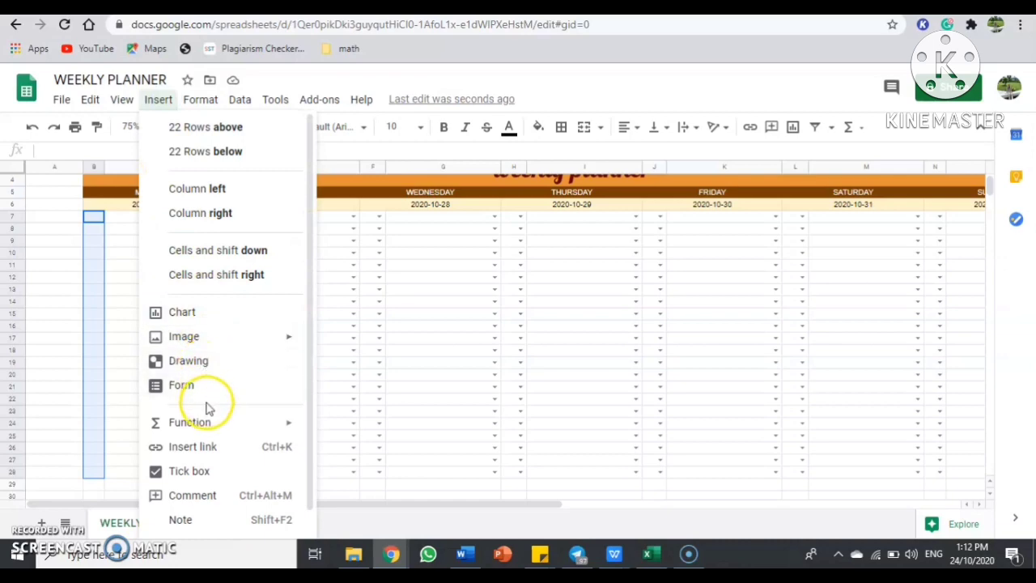
click(194, 471)
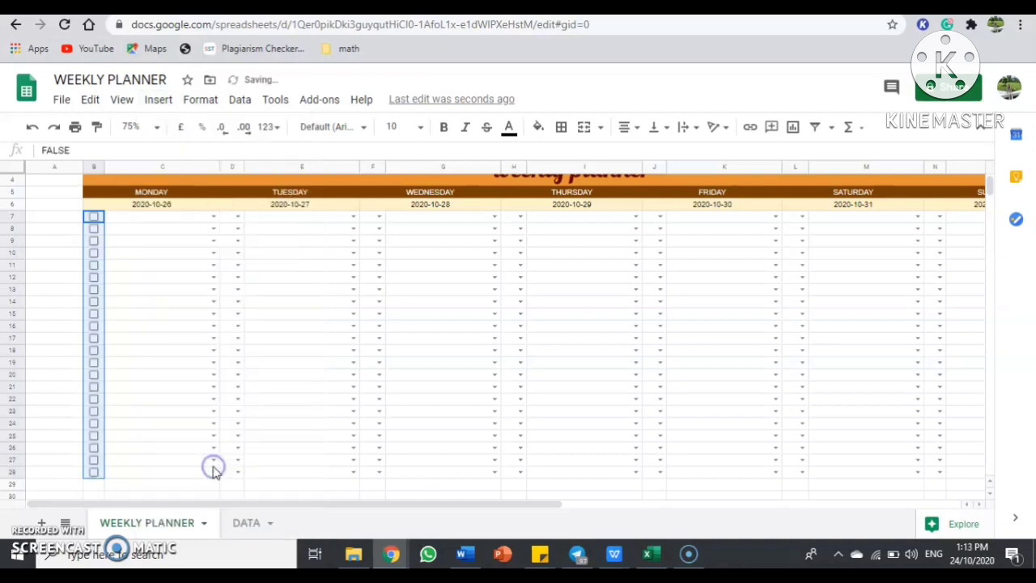